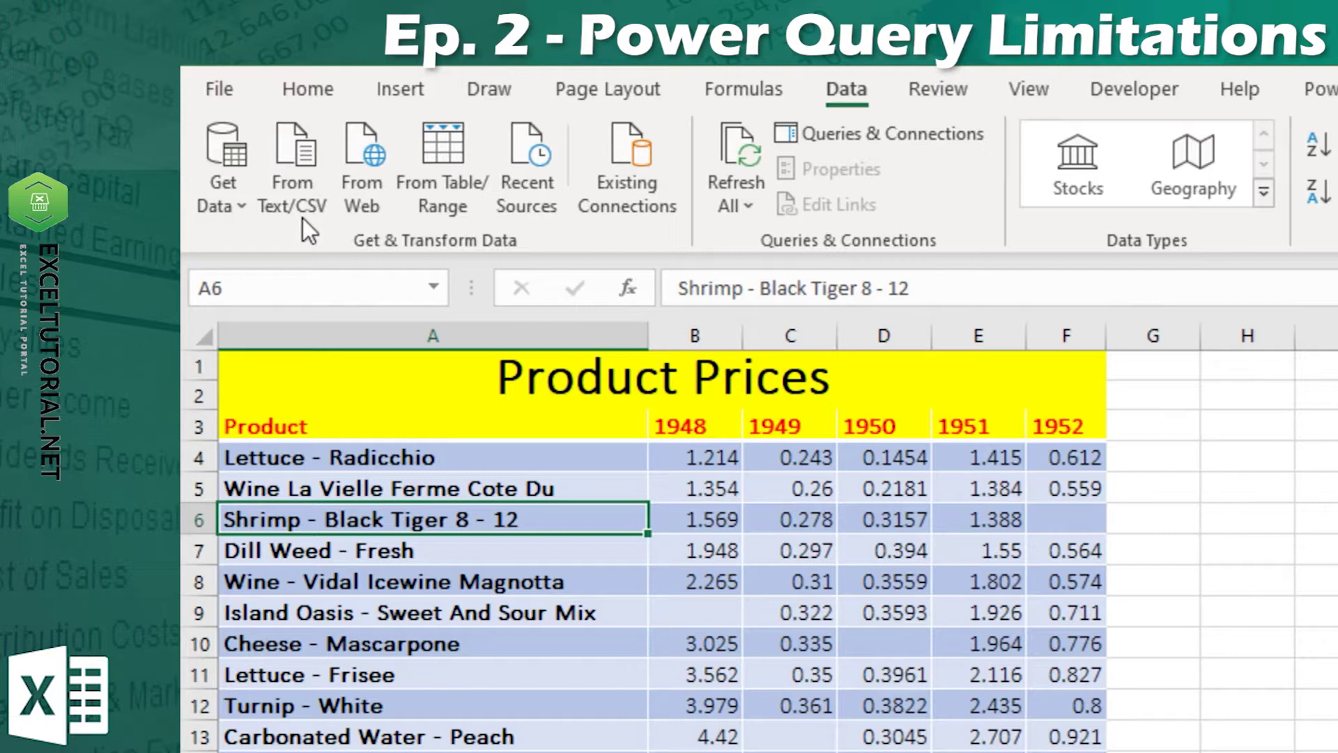
pyautogui.click(443, 453)
pyautogui.click(364, 428)
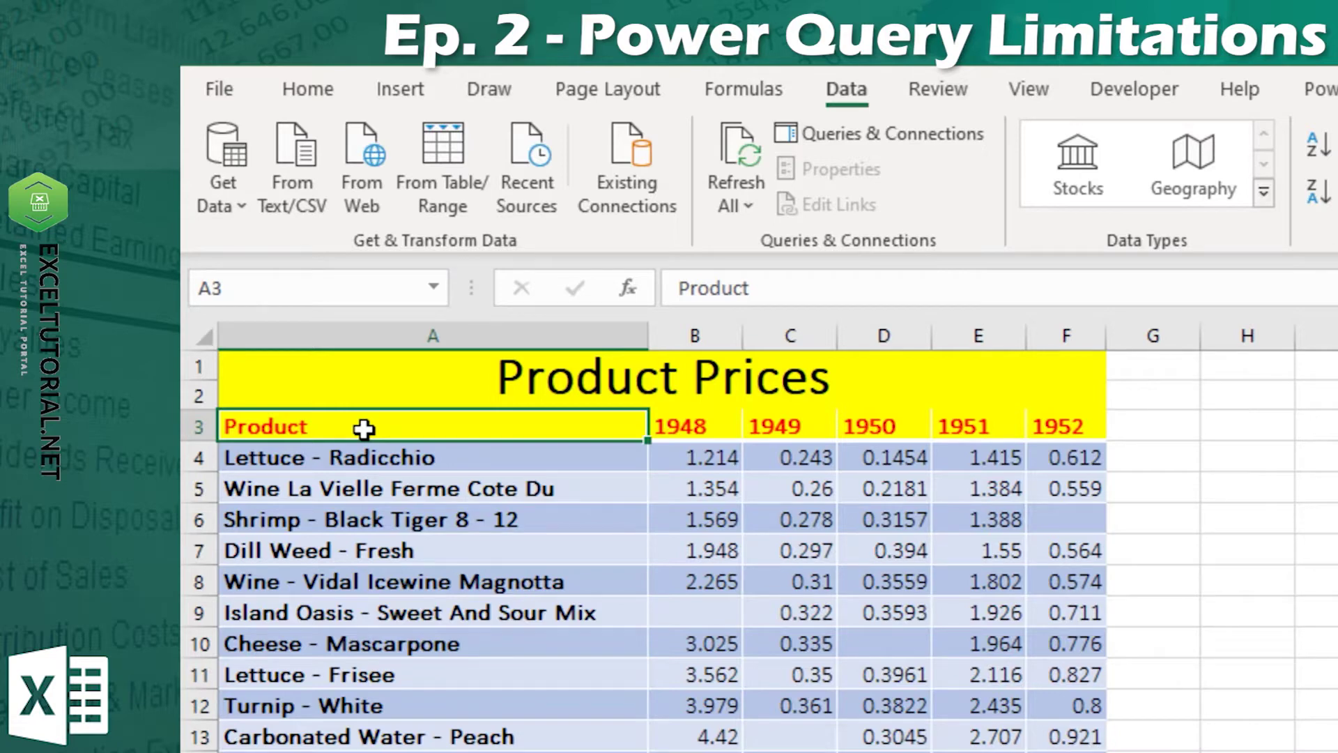
pyautogui.moveTo(631, 751); pyautogui.dragTo(655, 752)
pyautogui.click(679, 387)
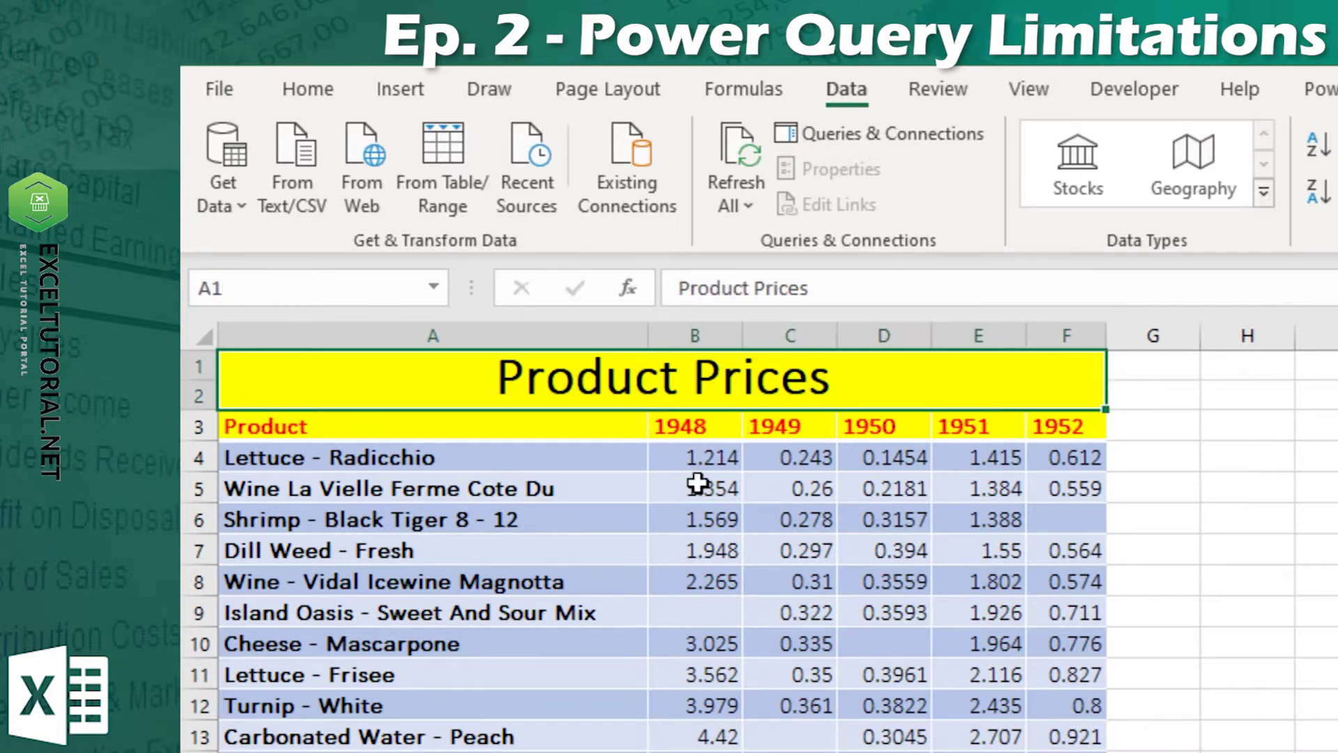
pyautogui.click(515, 613)
# - Load the Product Prices table in A3:F18, including its header row, into the Power Query Editor
pyautogui.moveTo(318, 427); pyautogui.dragTo(861, 687)
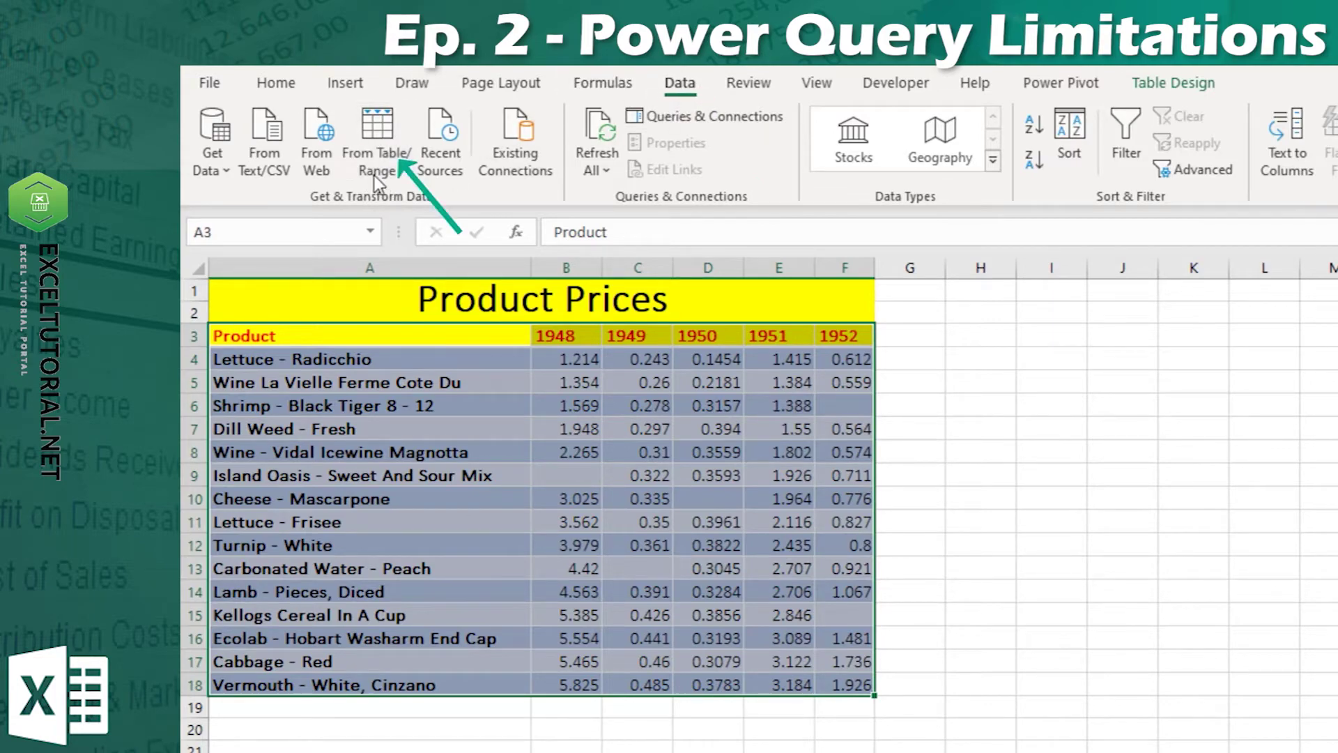
pyautogui.click(383, 158)
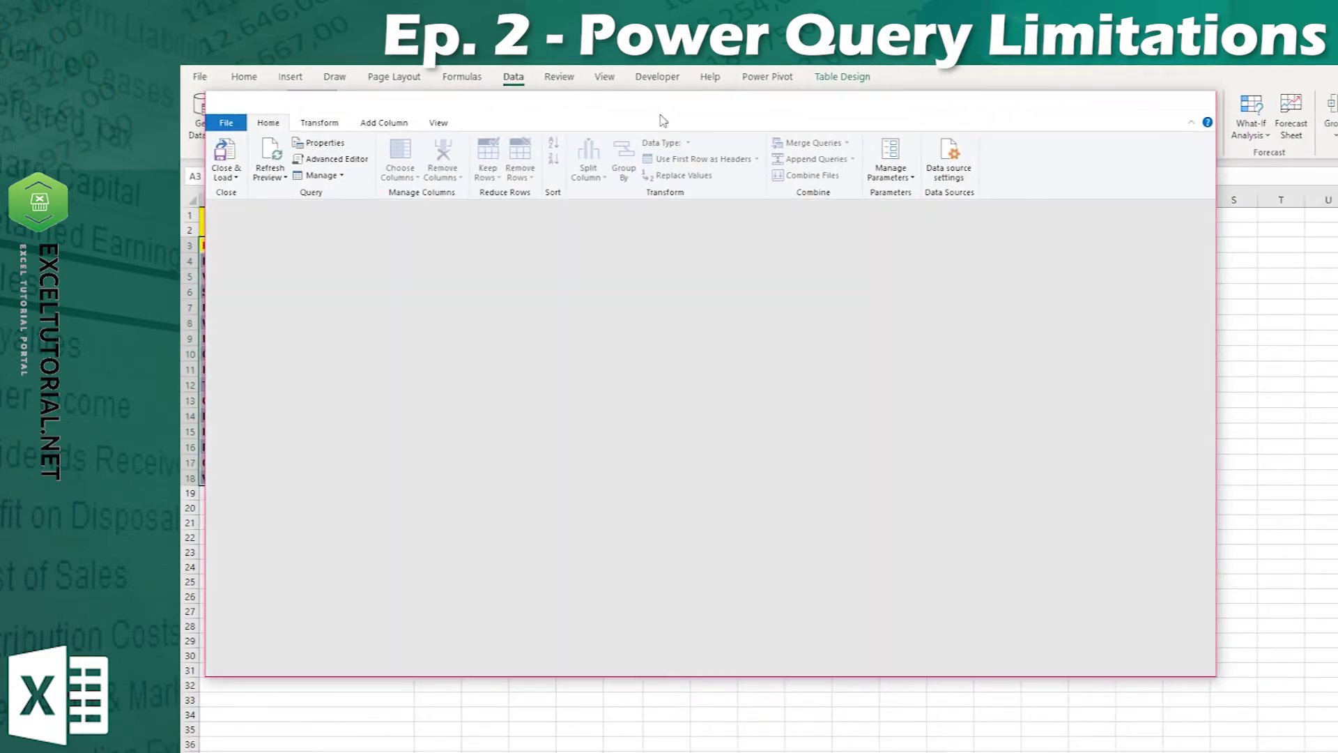
pyautogui.moveTo(662, 109); pyautogui.dragTo(814, 144)
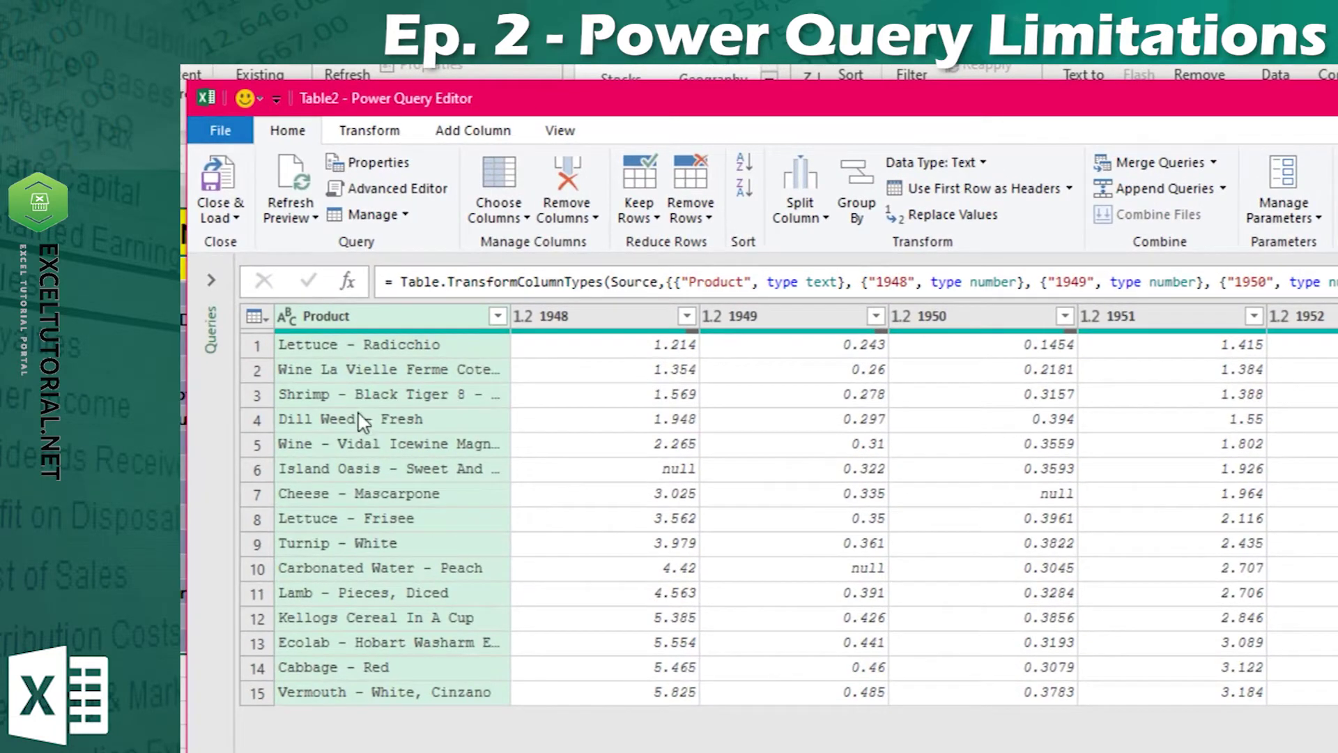
# - Examine which editing options the query preview offers for the Dill Weed - Fresh value in the Product column
pyautogui.click(359, 418)
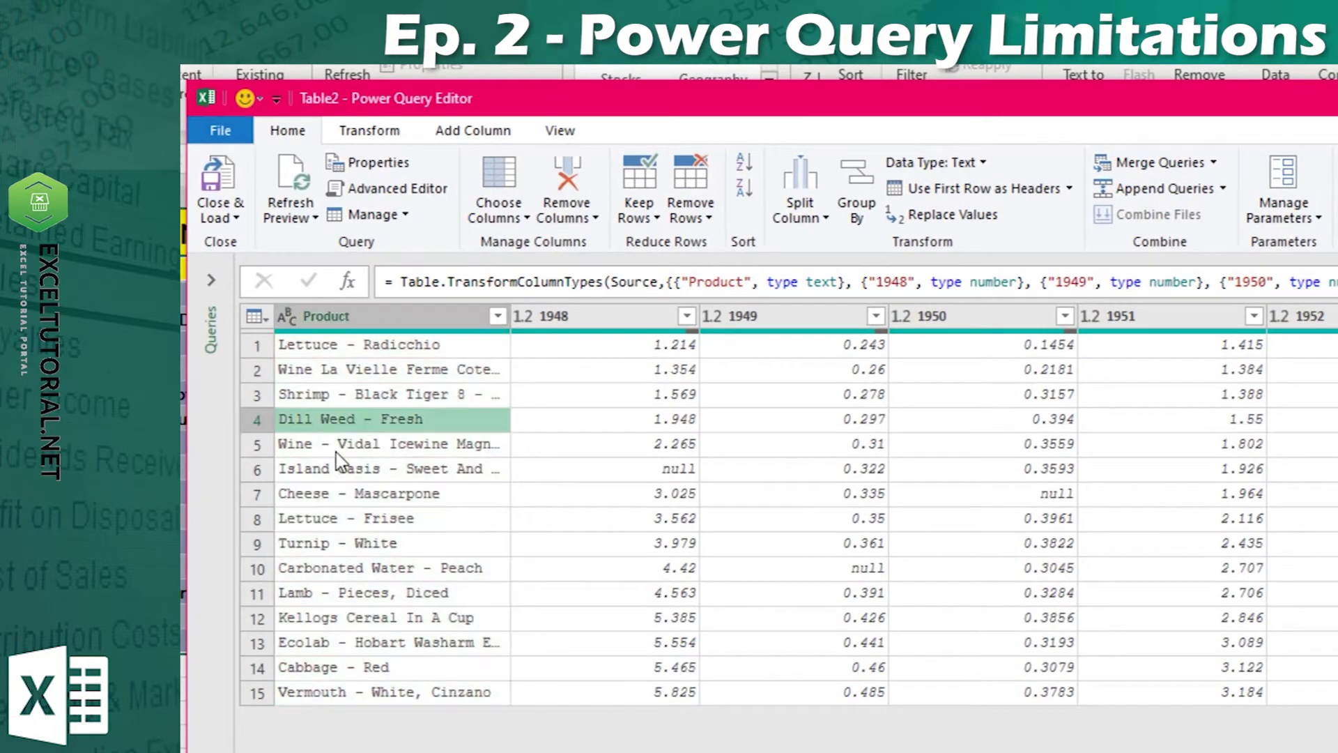
pyautogui.rightClick(404, 428)
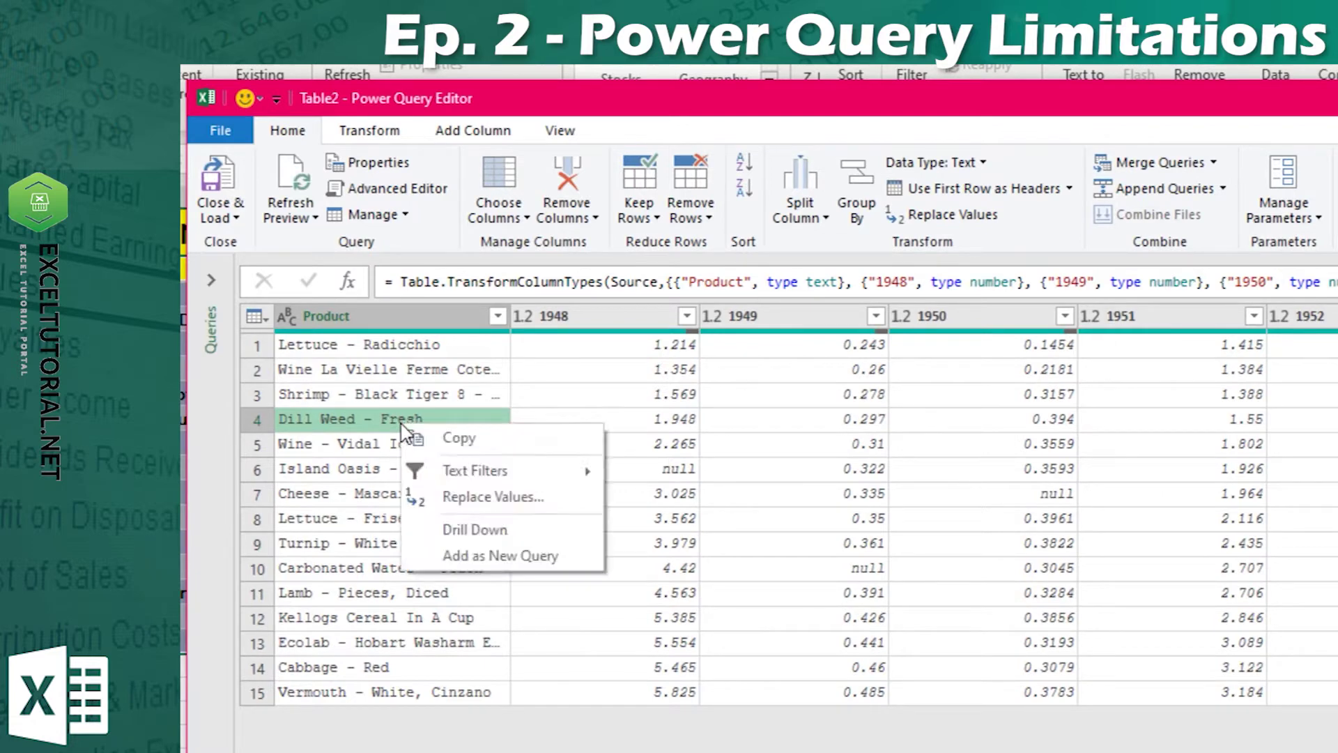
pyautogui.press('Escape')
pyautogui.press('Down')
pyautogui.press('Down')
pyautogui.press('Down')
pyautogui.press('Down')
pyautogui.press('Down')
pyautogui.press('Down')
pyautogui.press('Down')
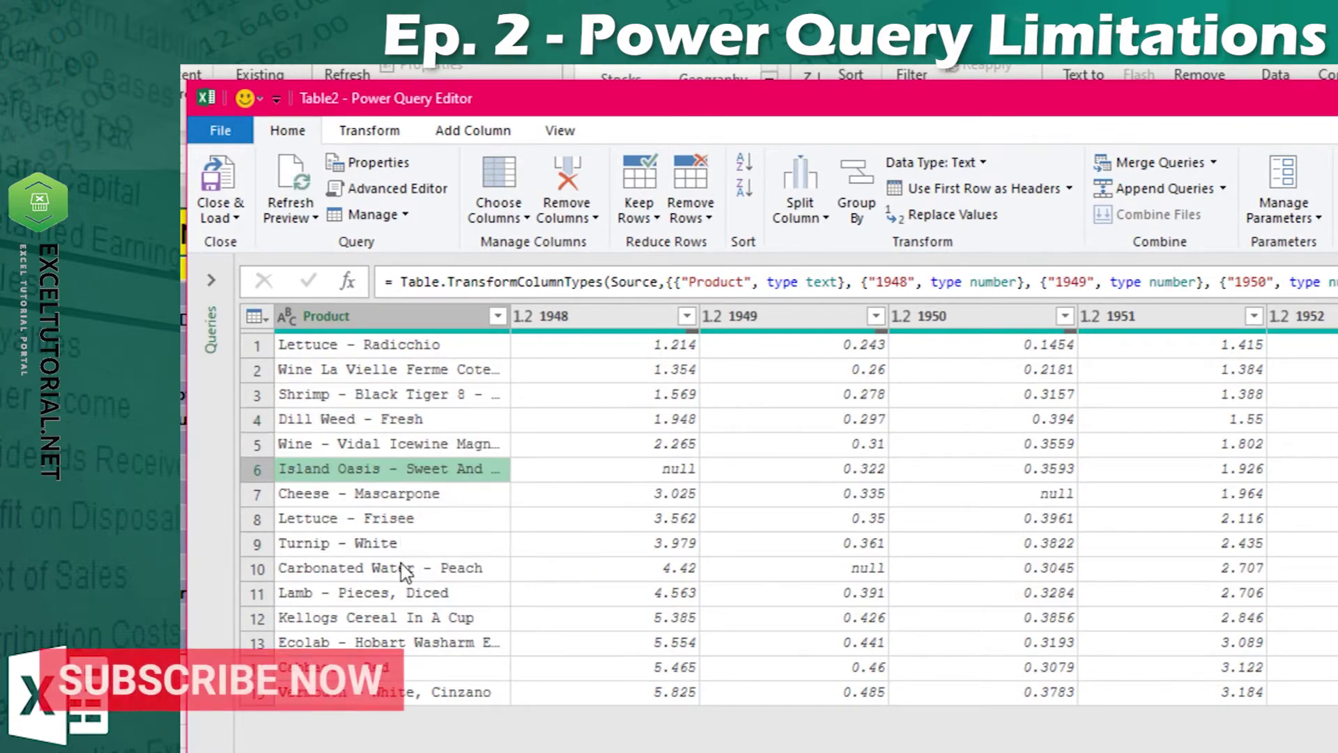
pyautogui.press('Up')
pyautogui.press('Up')
pyautogui.press('Up')
pyautogui.press('Up')
pyautogui.press('Up')
pyautogui.press('Up')
pyautogui.press('Up')
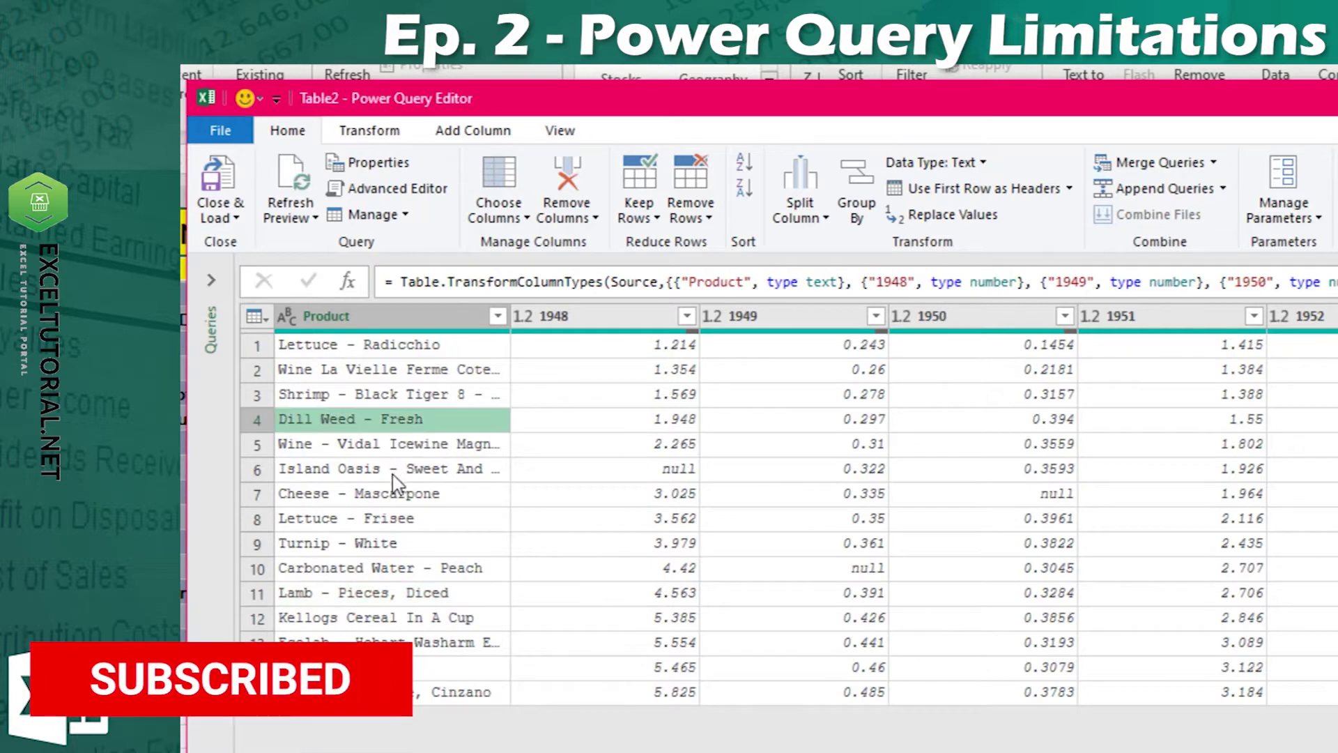
pyautogui.rightClick(404, 421)
pyautogui.click(395, 427)
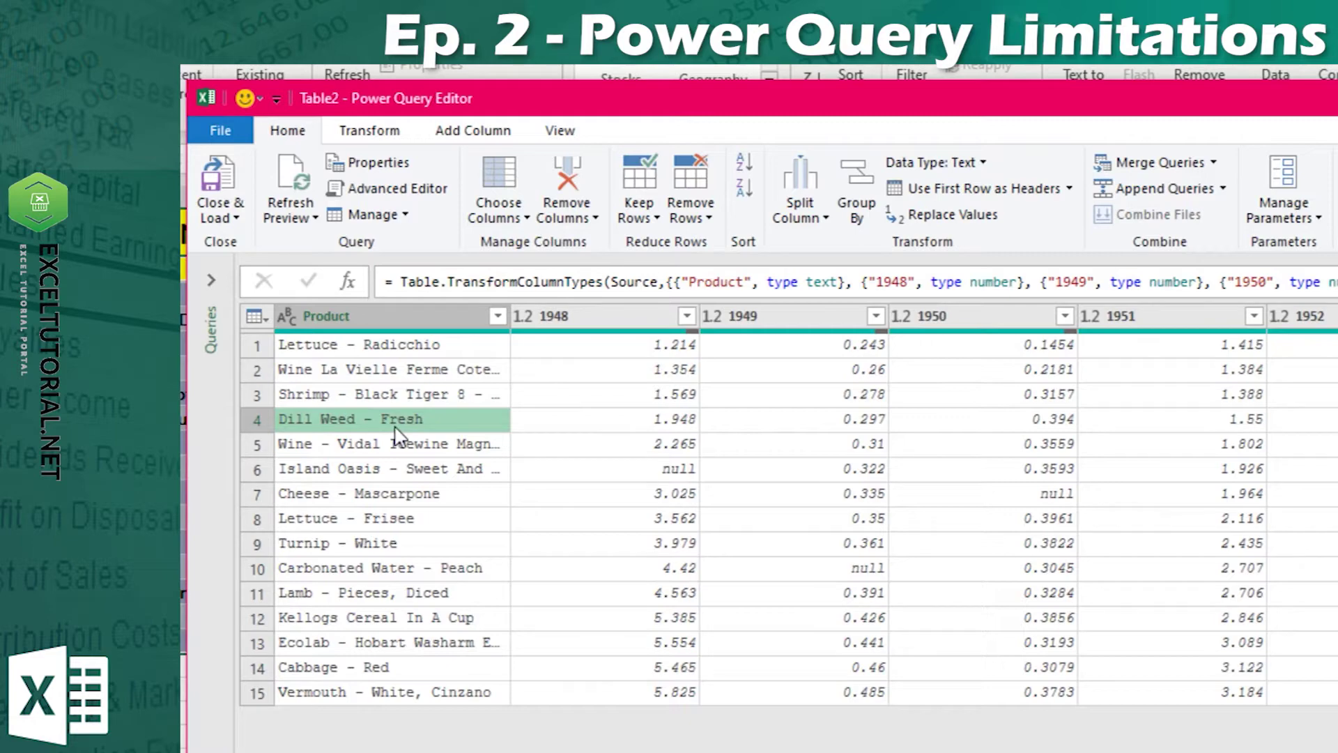
# - Close the query editor, load the result into a worksheet, and select Dill Weed - Fresh in the output table
pyautogui.click(218, 202)
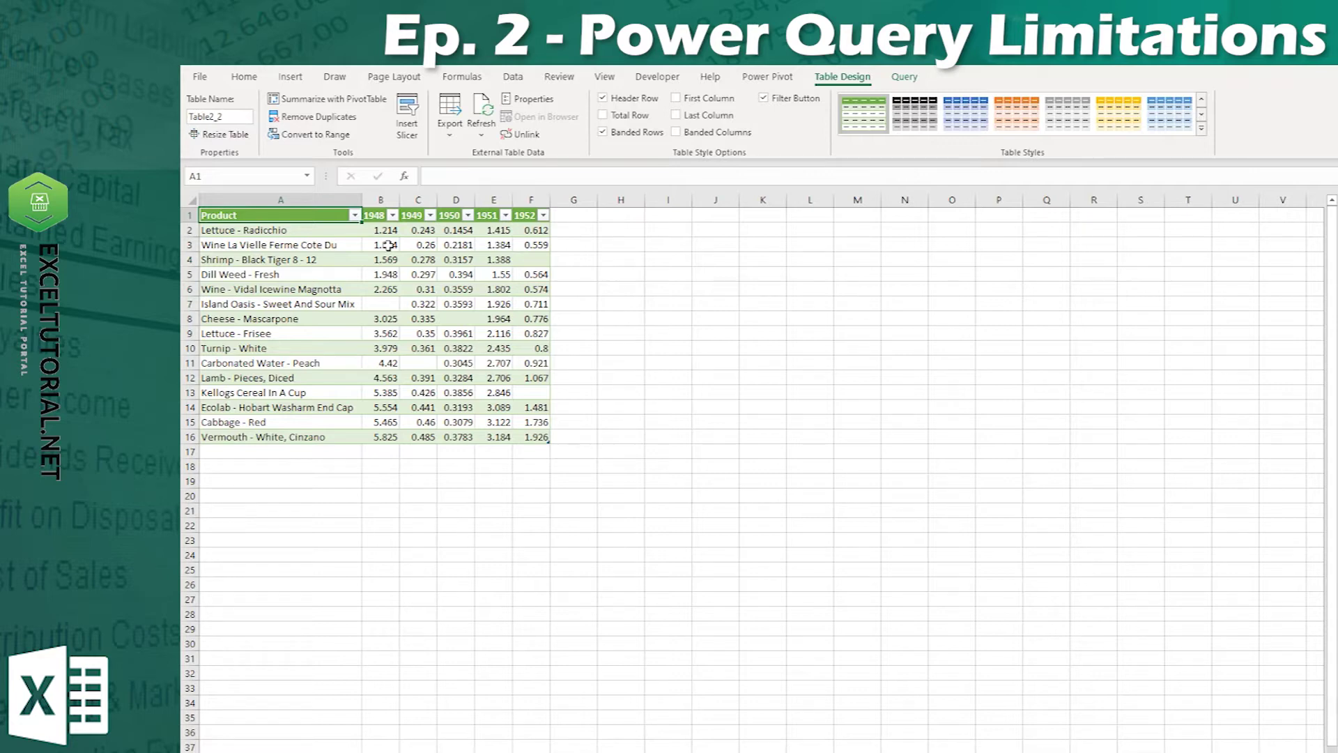
pyautogui.click(263, 278)
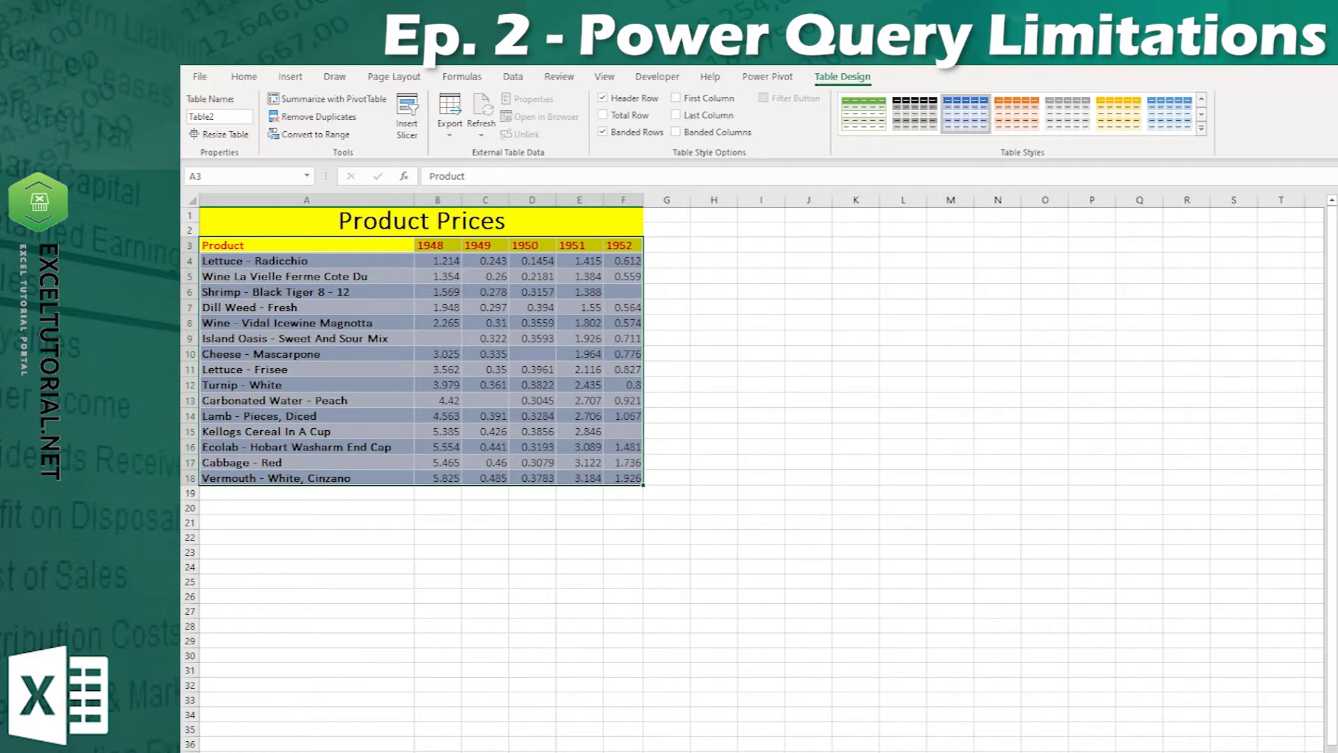
pyautogui.click(306, 752)
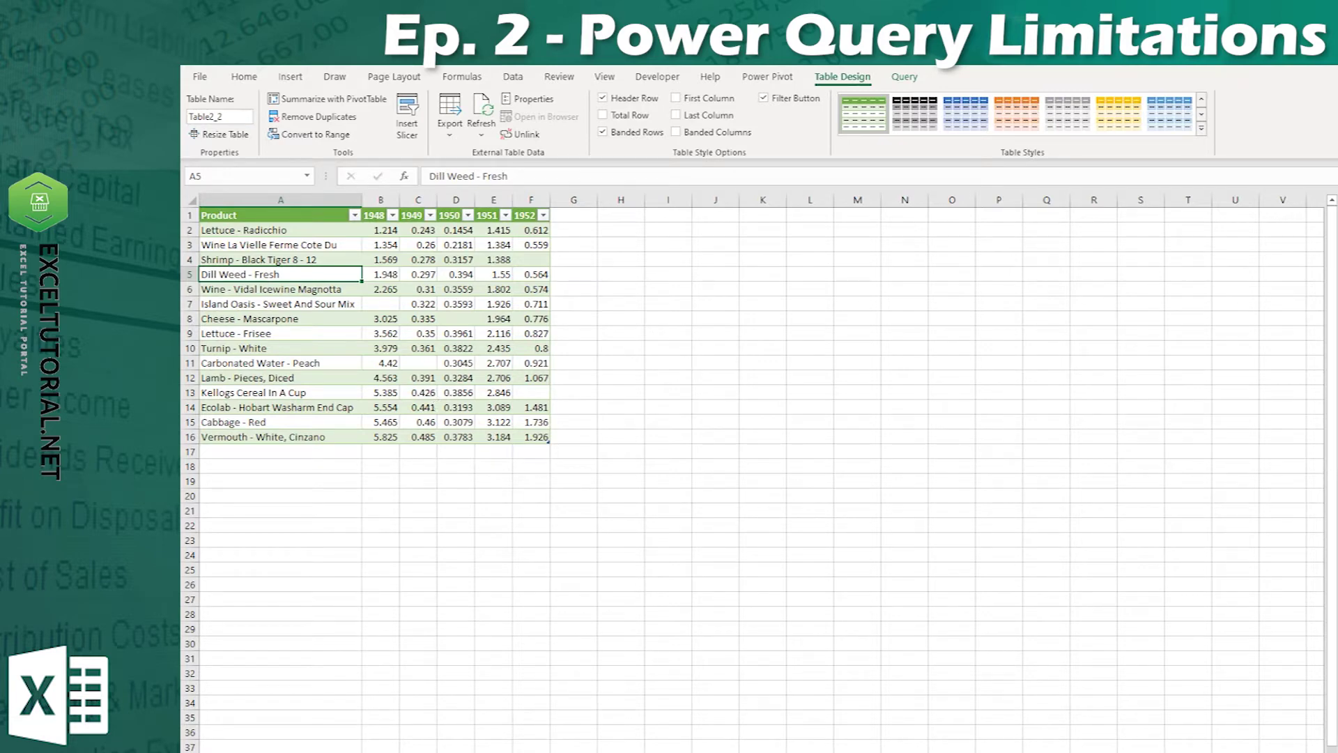
# - In the source Product Prices table, change the product name in cell A7 to Dill Weed - Old
pyautogui.click(359, 752)
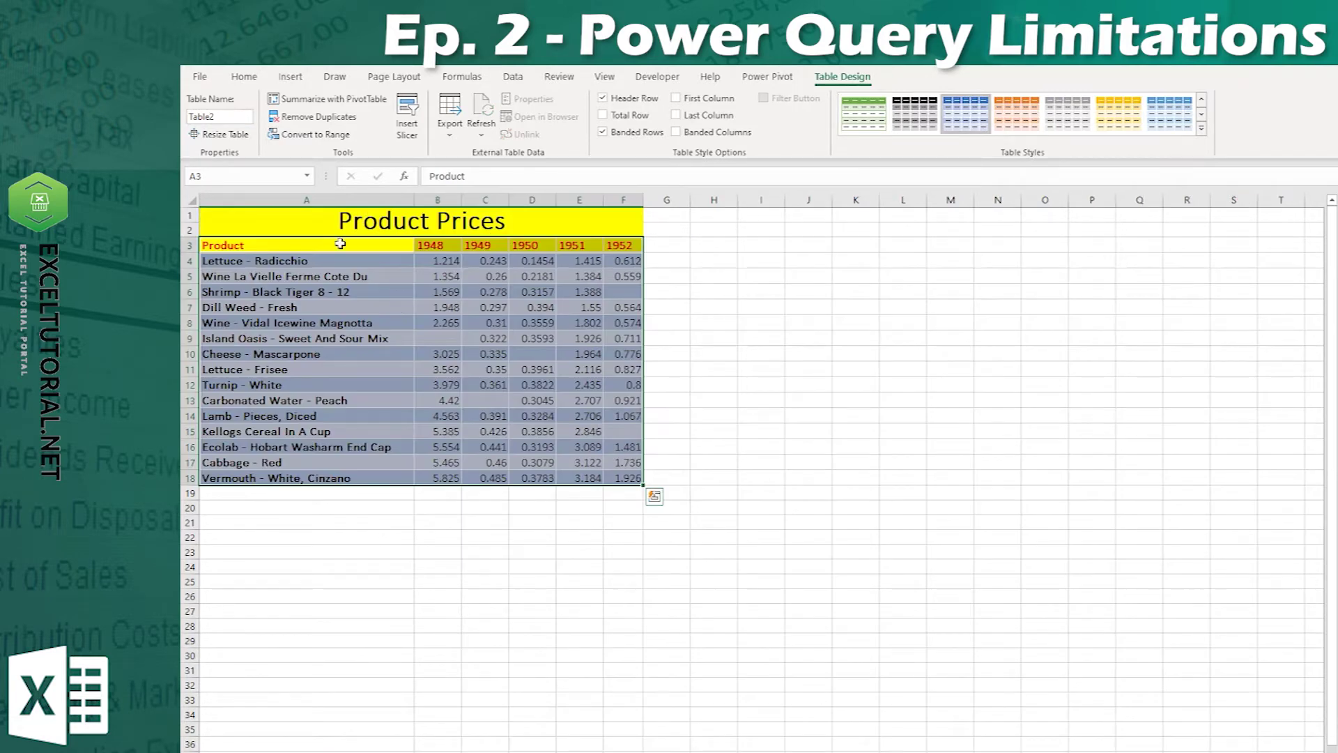
pyautogui.click(285, 307)
pyautogui.doubleClick(287, 307)
pyautogui.press('BackSpace')
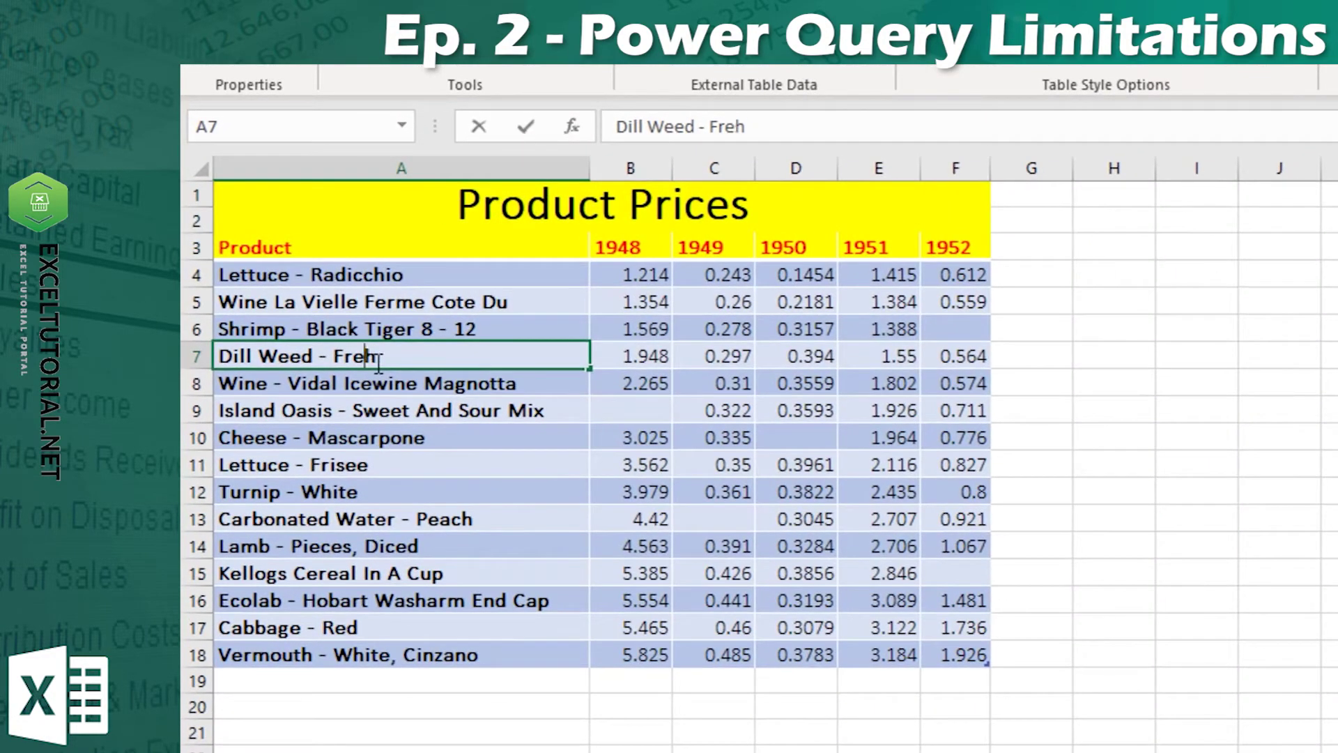
pyautogui.press('BackSpace')
pyautogui.press('BackSpace')
pyautogui.press('BackSpace')
pyautogui.press('BackSpace')
pyautogui.write('Old')
pyautogui.press('Return')
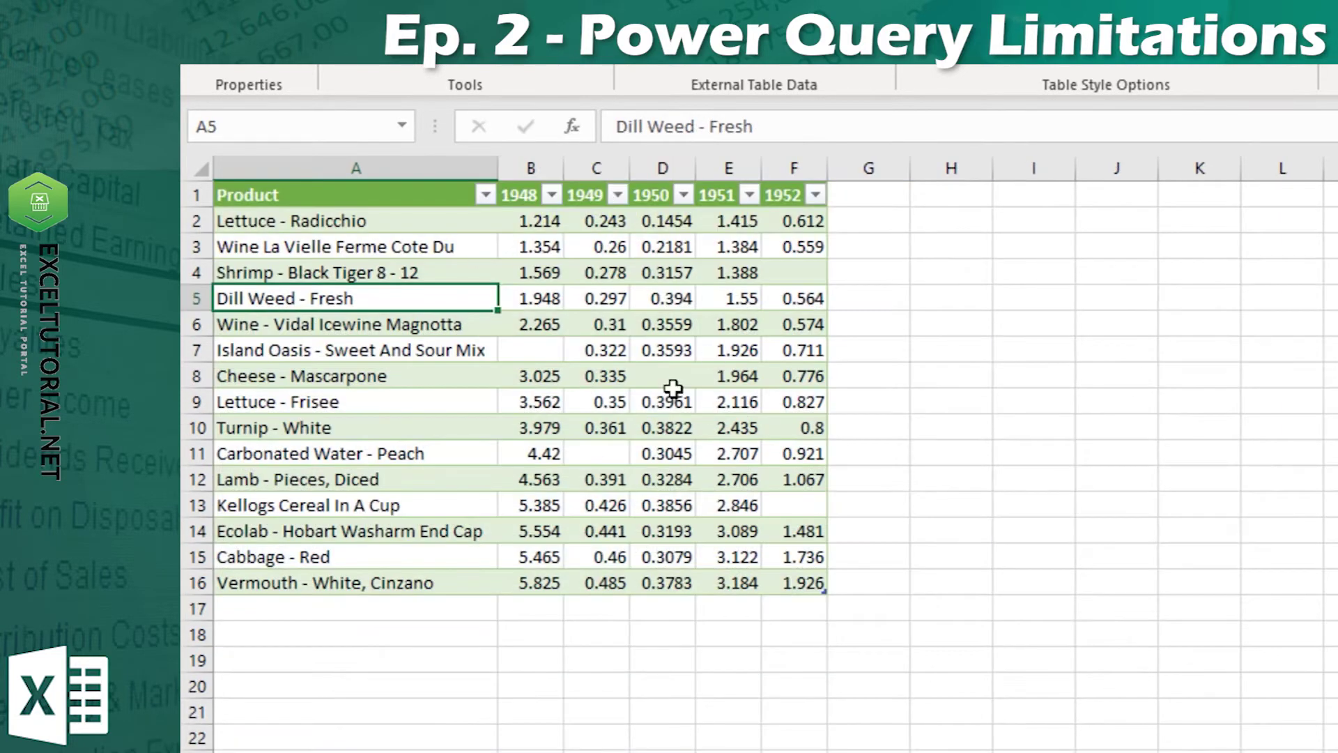
# - Refresh the query output table on its own sheet to bring in the edited source data
pyautogui.click(353, 317)
pyautogui.click(353, 376)
pyautogui.click(353, 296)
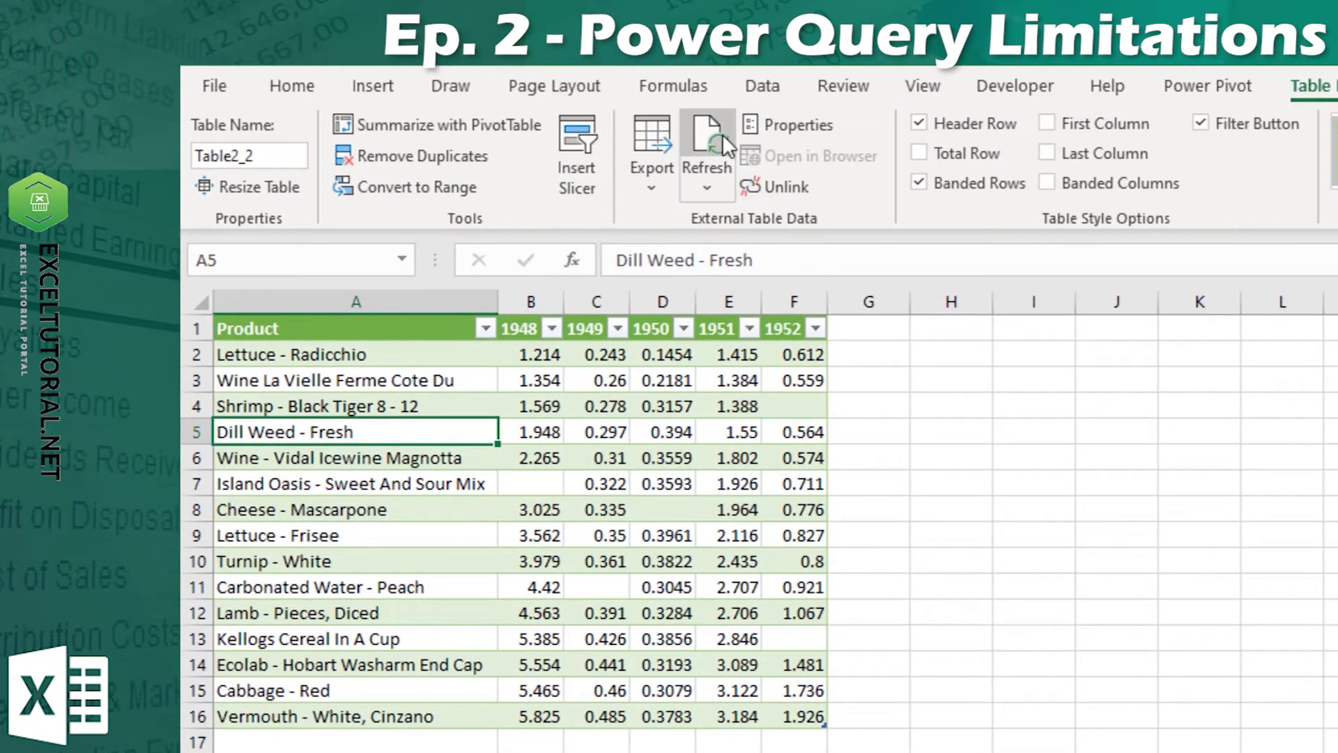
pyautogui.click(718, 143)
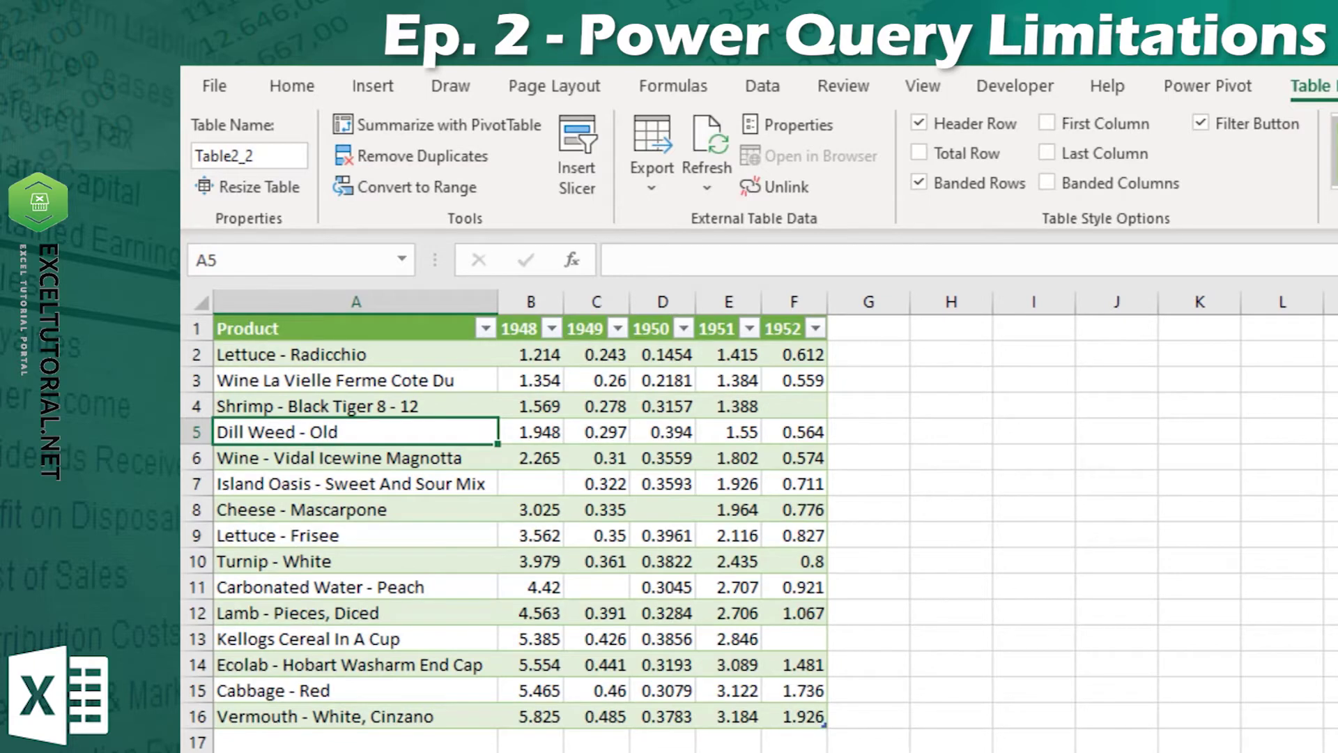
# - Load the source Product Prices table A3:F18 into Power Query as another query and select its Dill Weed - Old value
pyautogui.hotkey('ctrl', 'pageup')
pyautogui.click(450, 570)
pyautogui.click(451, 493)
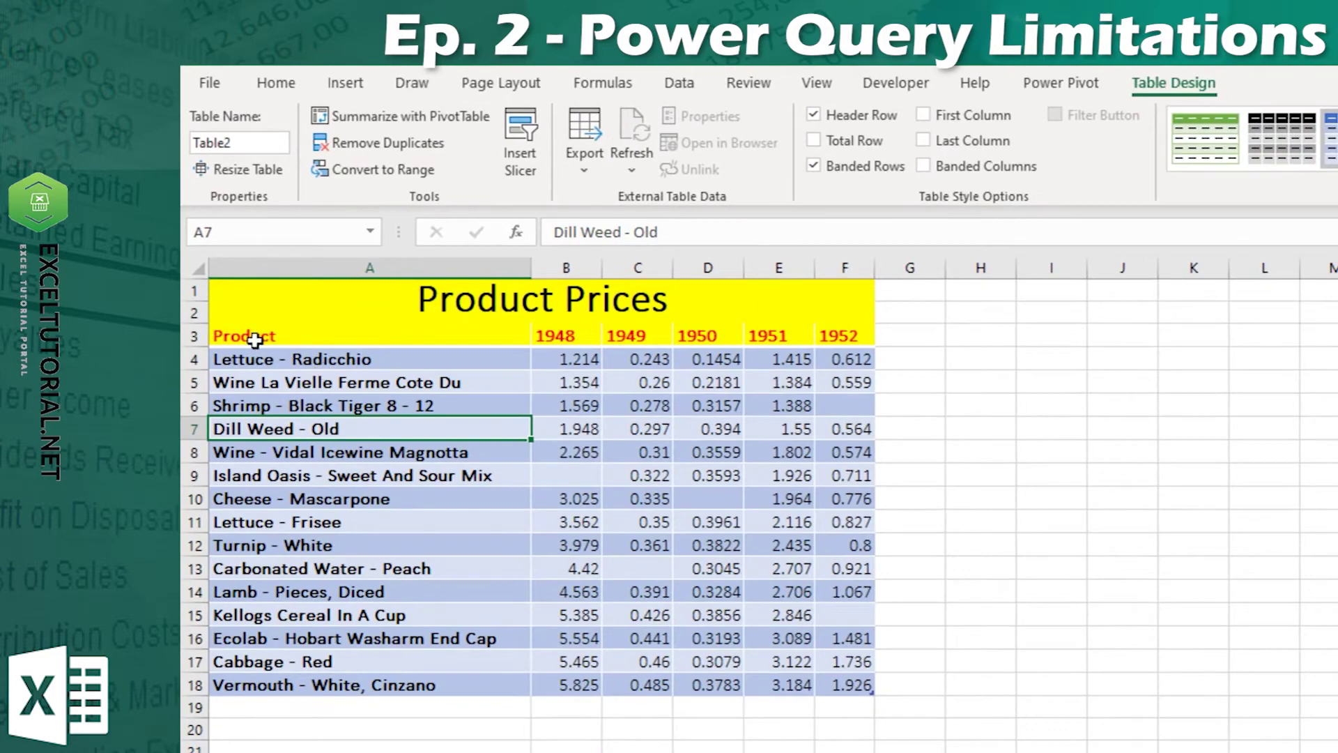
pyautogui.moveTo(254, 340); pyautogui.dragTo(863, 689)
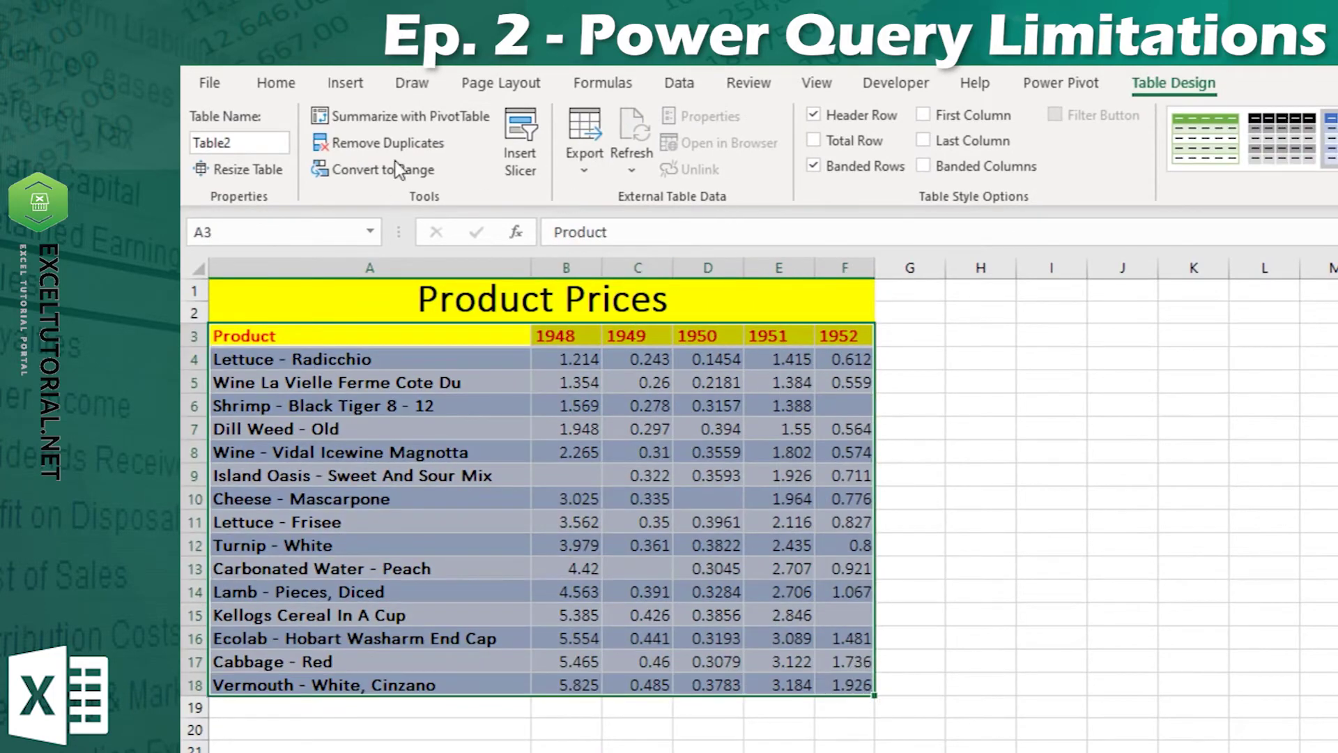
pyautogui.click(680, 83)
pyautogui.click(377, 143)
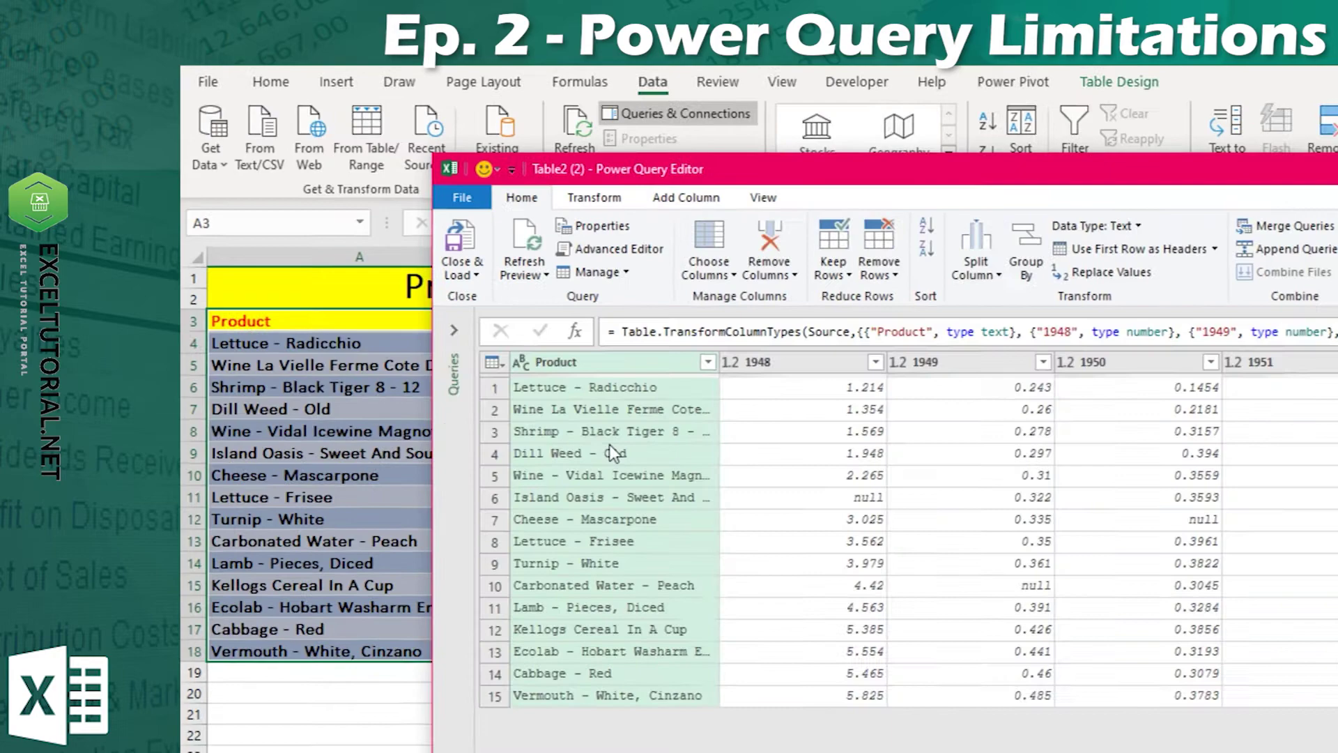
pyautogui.click(638, 474)
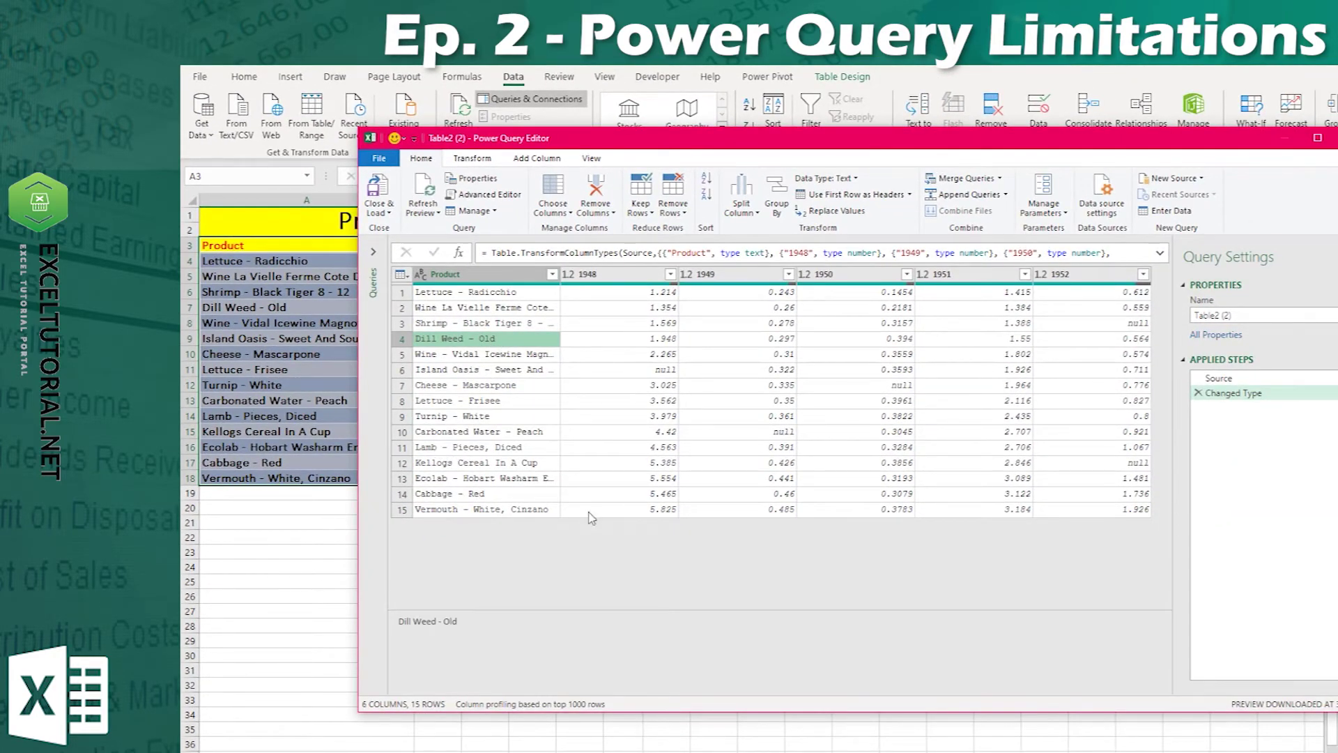
pyautogui.moveTo(1201, 146); pyautogui.dragTo(1079, 148)
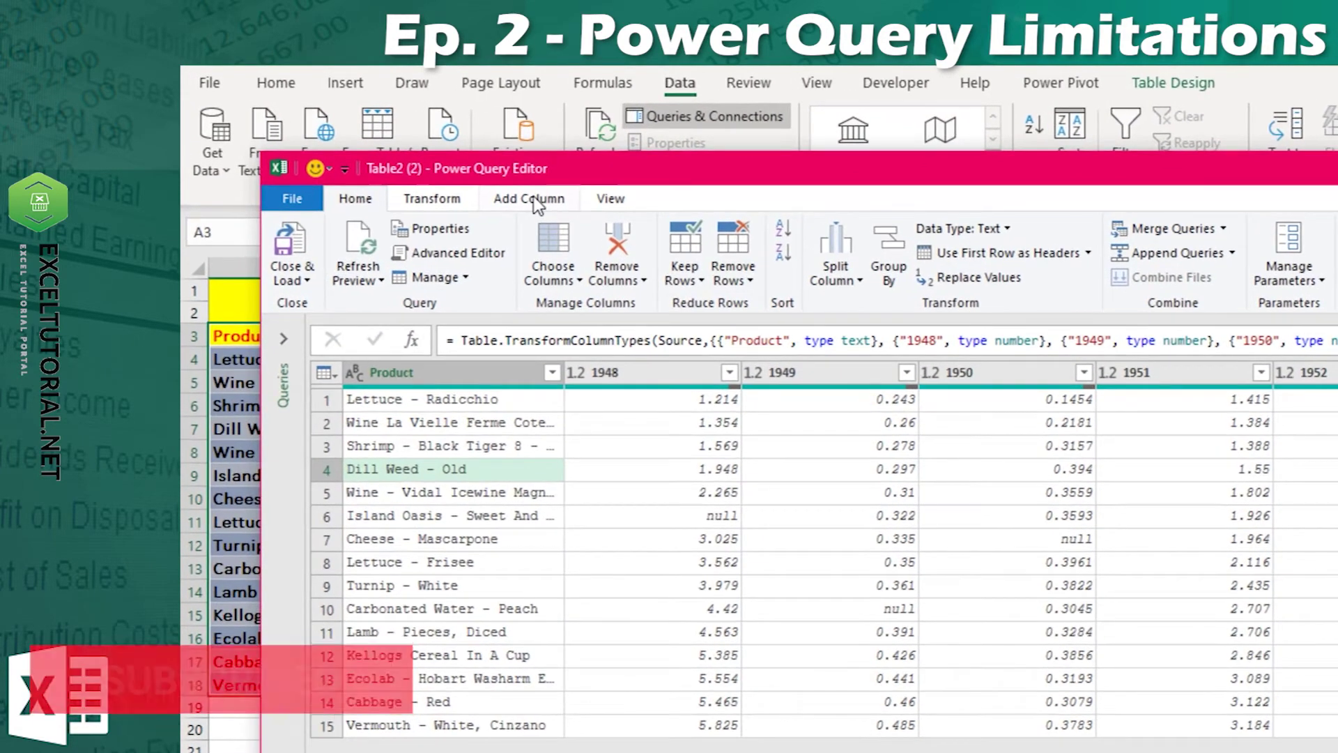
# - Add a custom column to the query with the formula [1948]+[1949]+[1950]+[1951]+[1952]
pyautogui.click(534, 200)
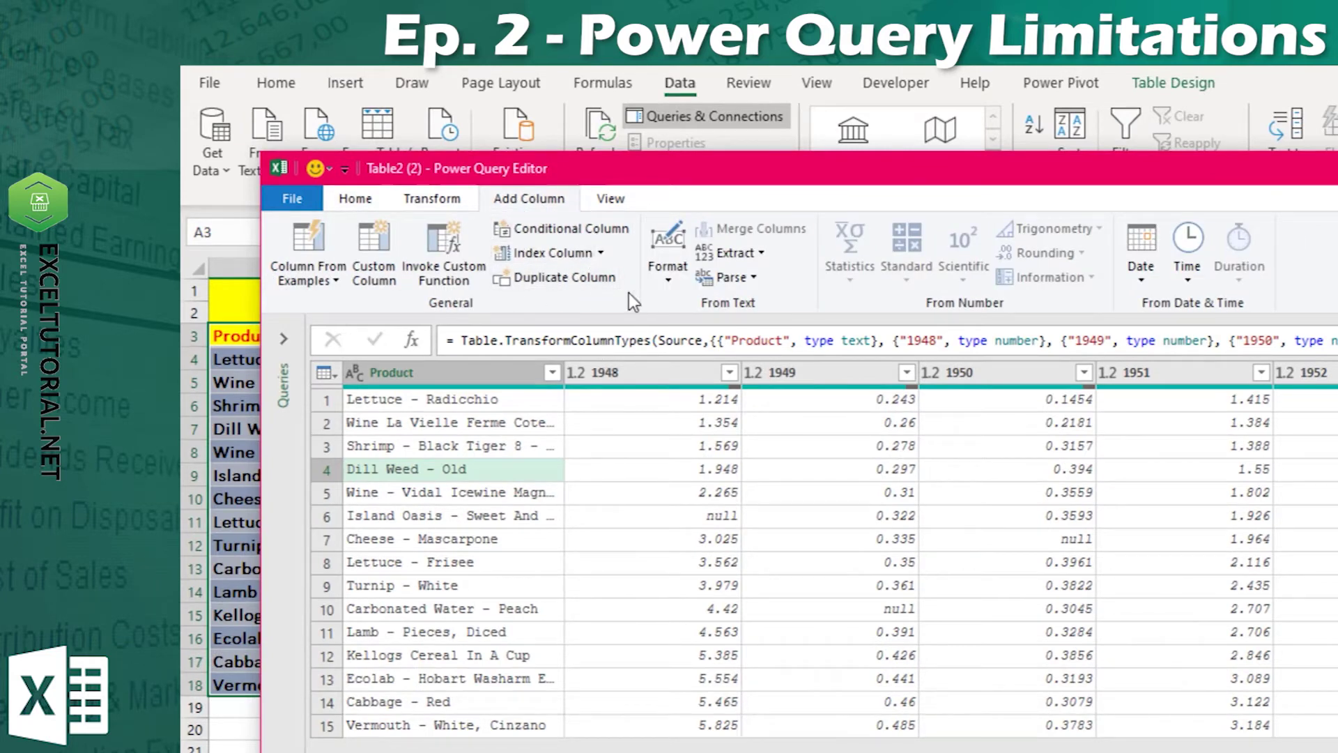
pyautogui.click(374, 266)
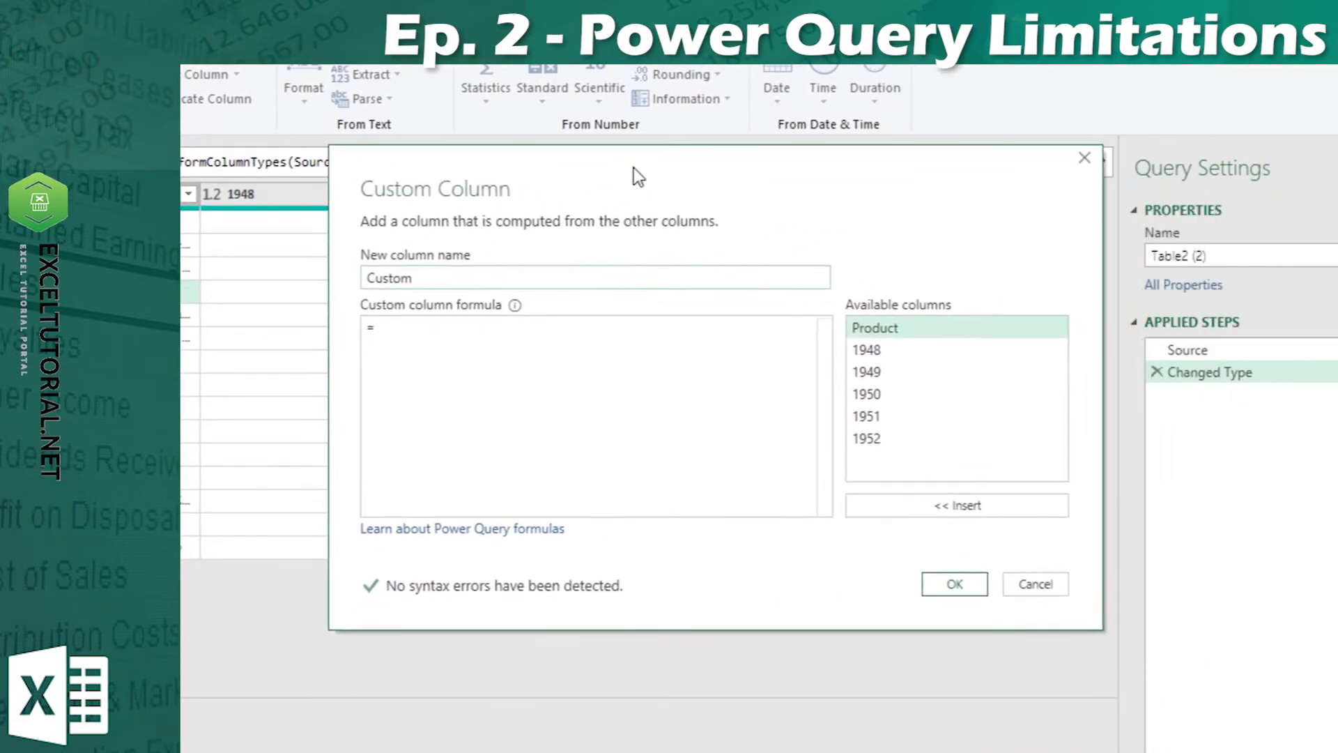
pyautogui.moveTo(634, 167); pyautogui.dragTo(598, 155)
pyautogui.click(424, 317)
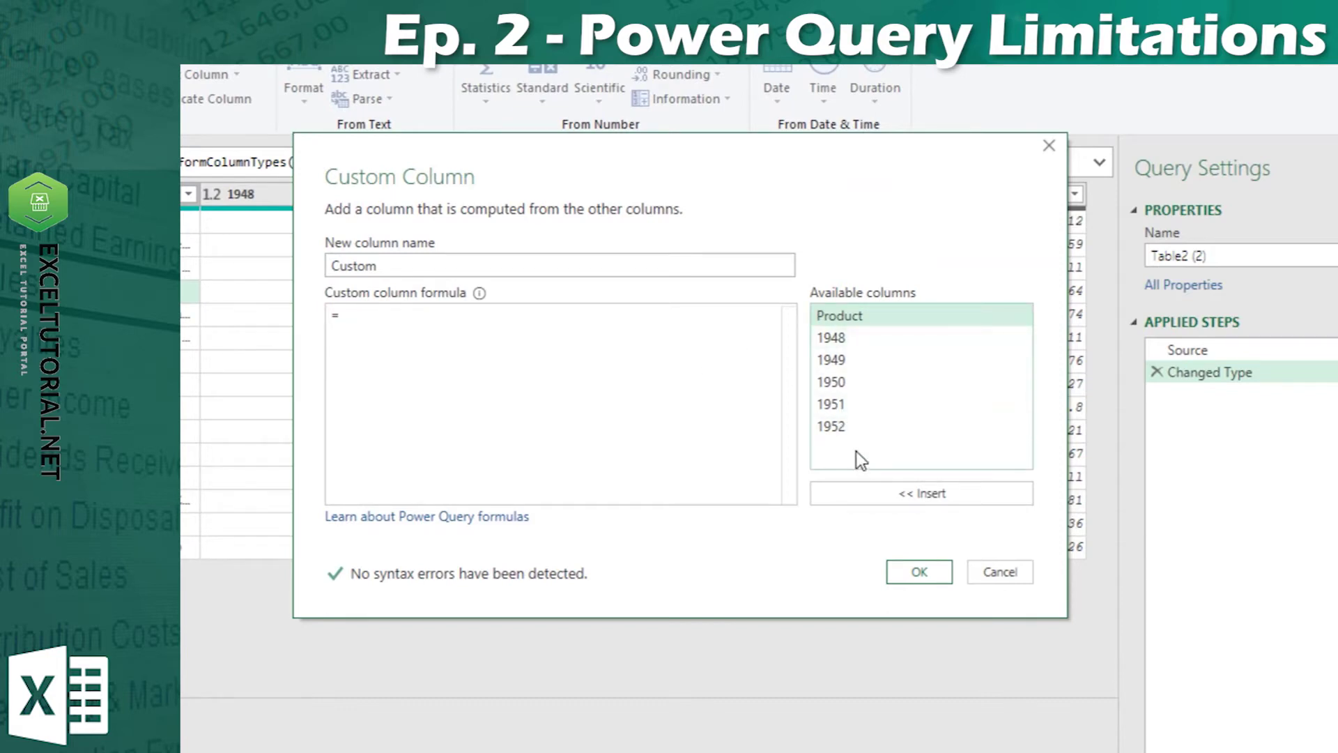
pyautogui.click(864, 337)
pyautogui.doubleClick(863, 338)
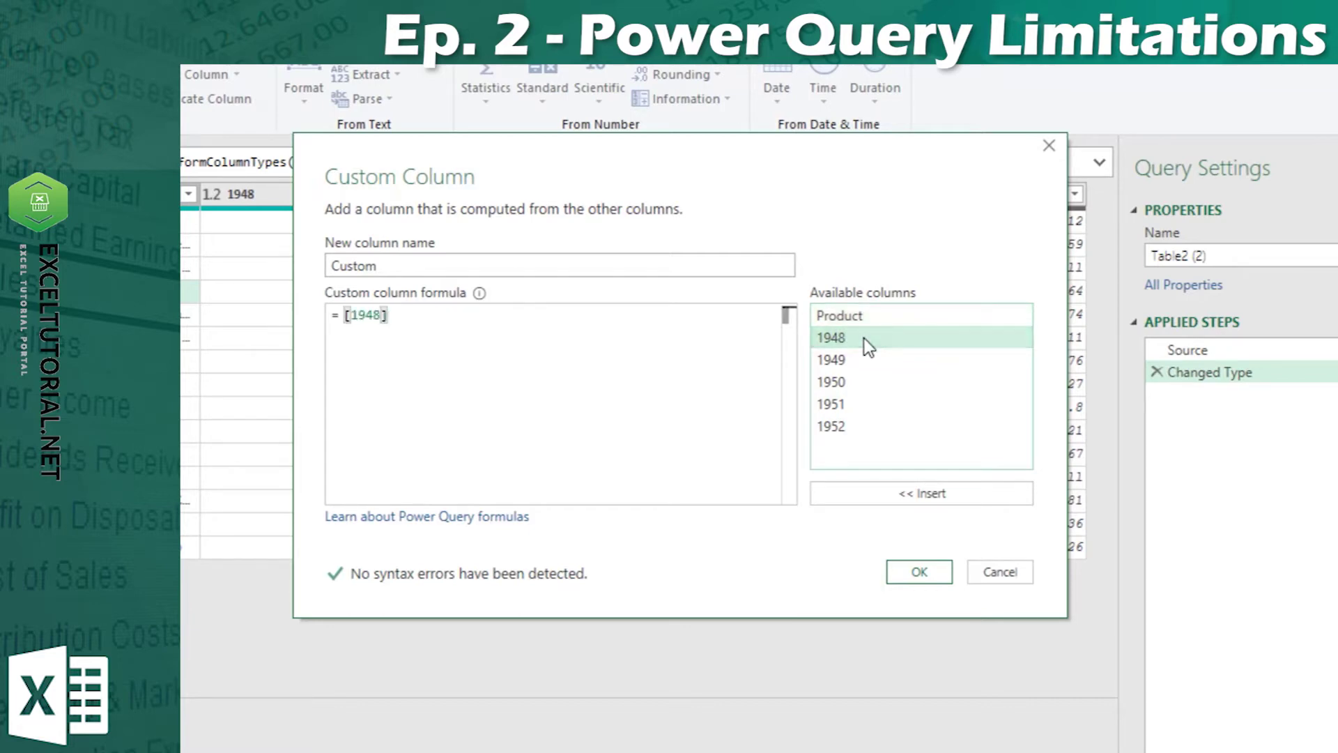
pyautogui.write('+')
pyautogui.doubleClick(883, 362)
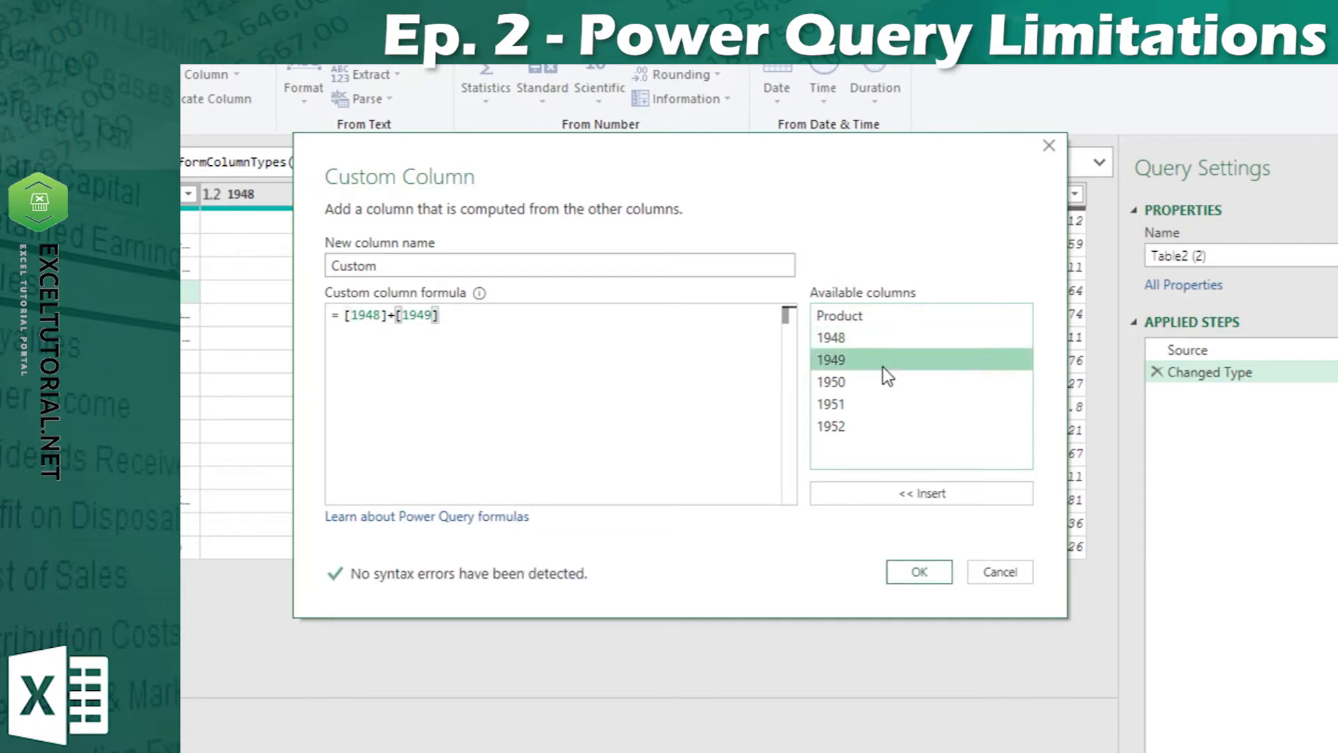
pyautogui.write('+')
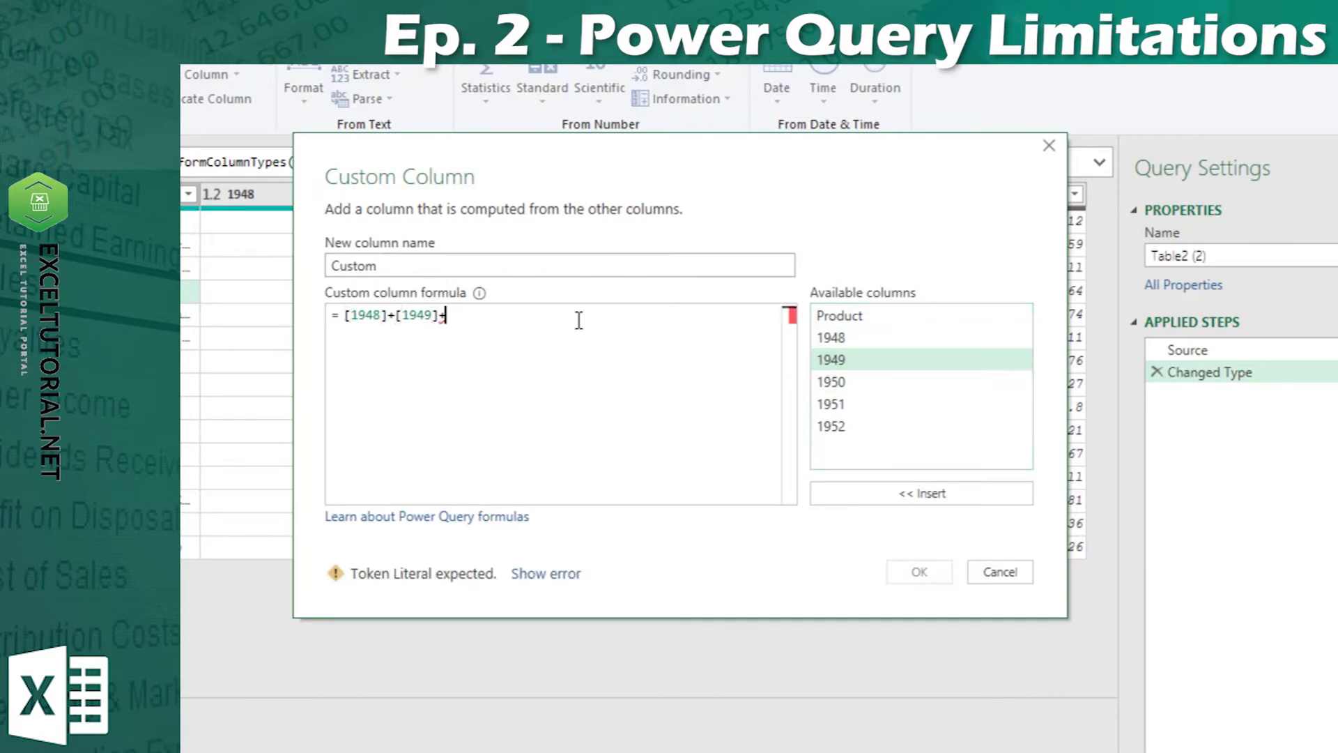
pyautogui.click(846, 385)
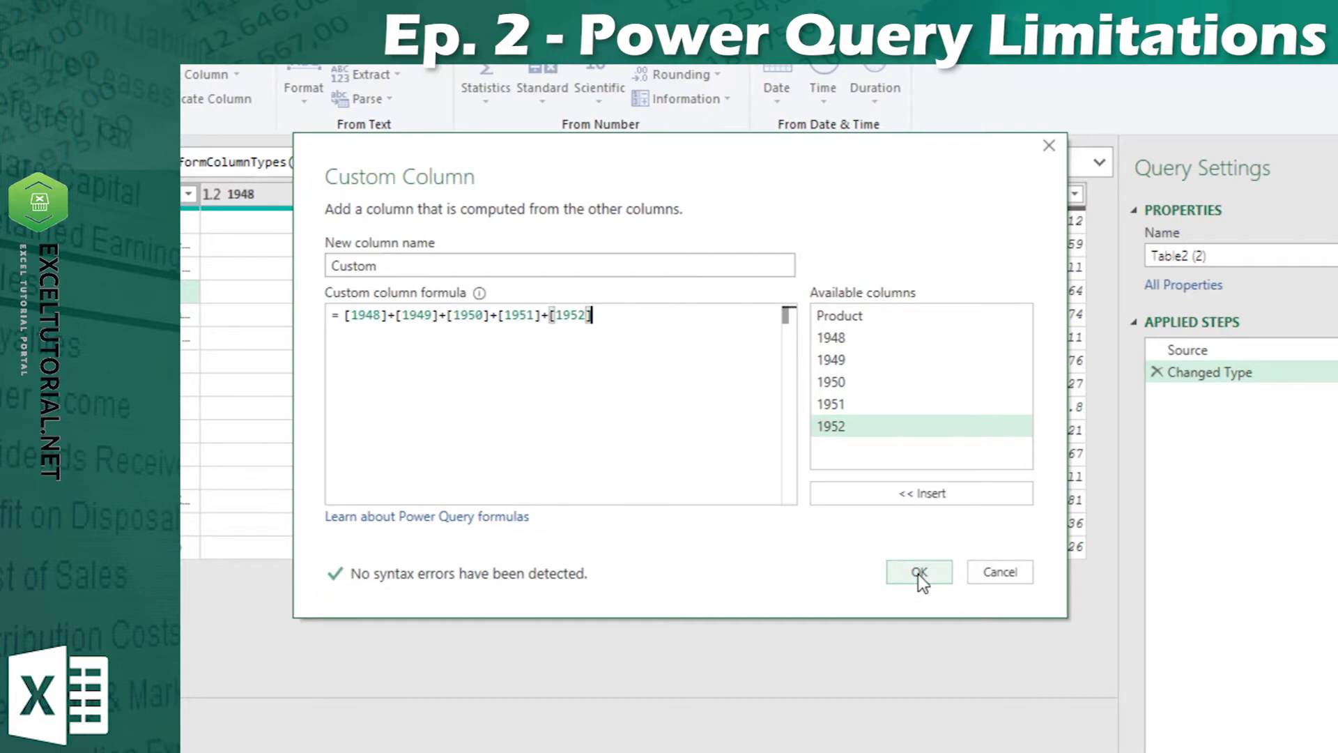
pyautogui.click(937, 576)
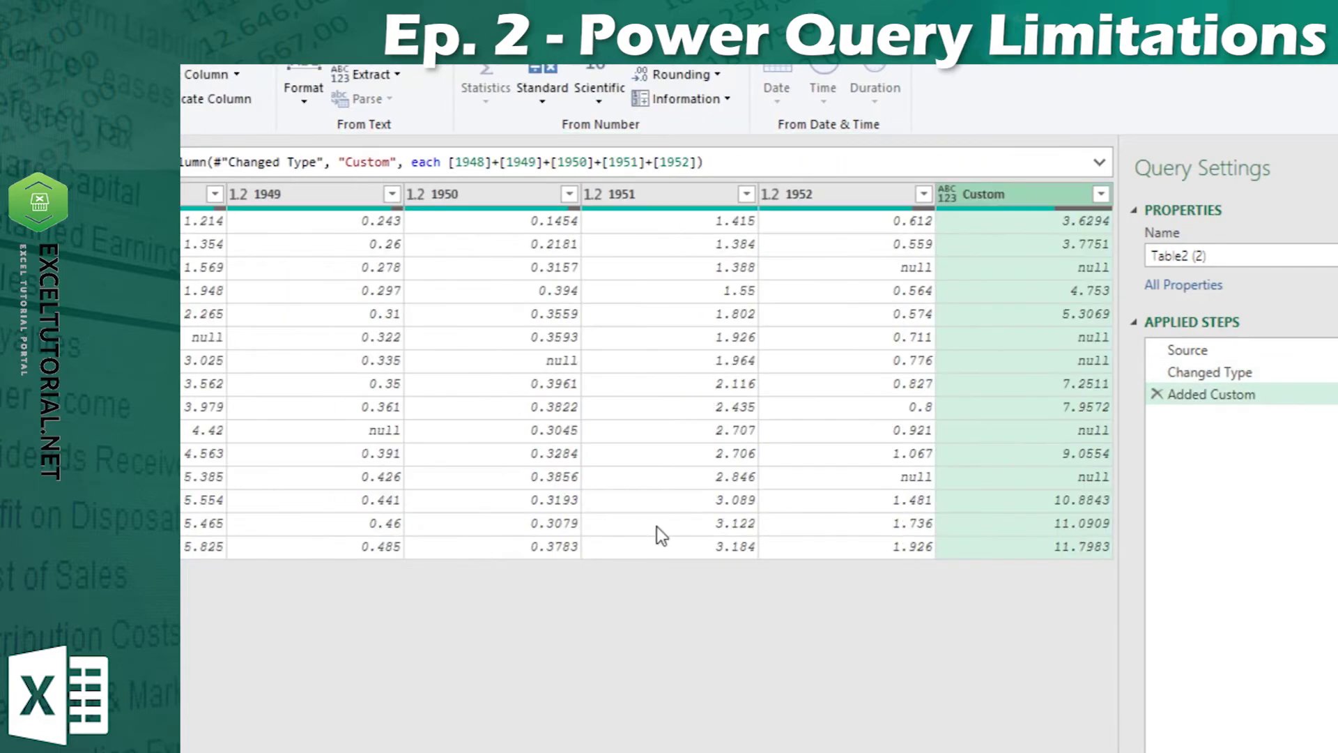
# - Rename the Custom column to Total and select its value in row 7
pyautogui.rightClick(1001, 190)
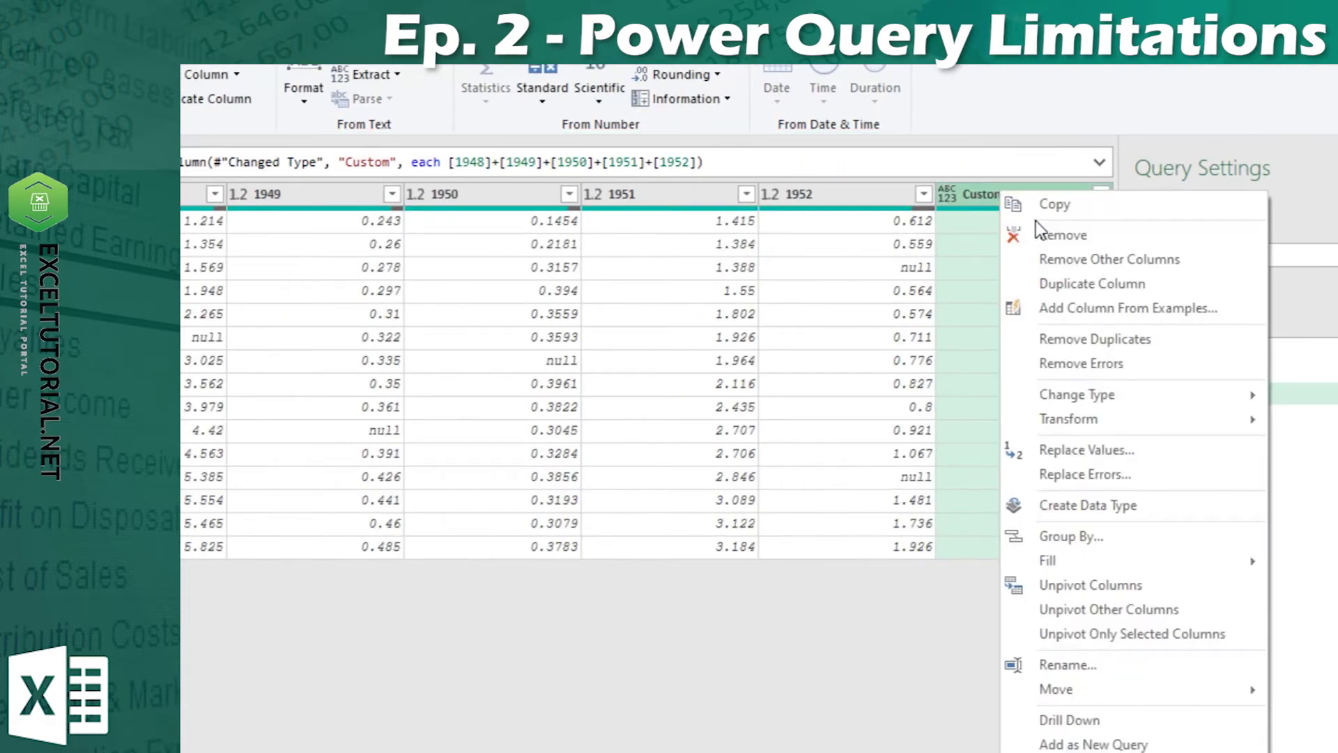
pyautogui.doubleClick(975, 195)
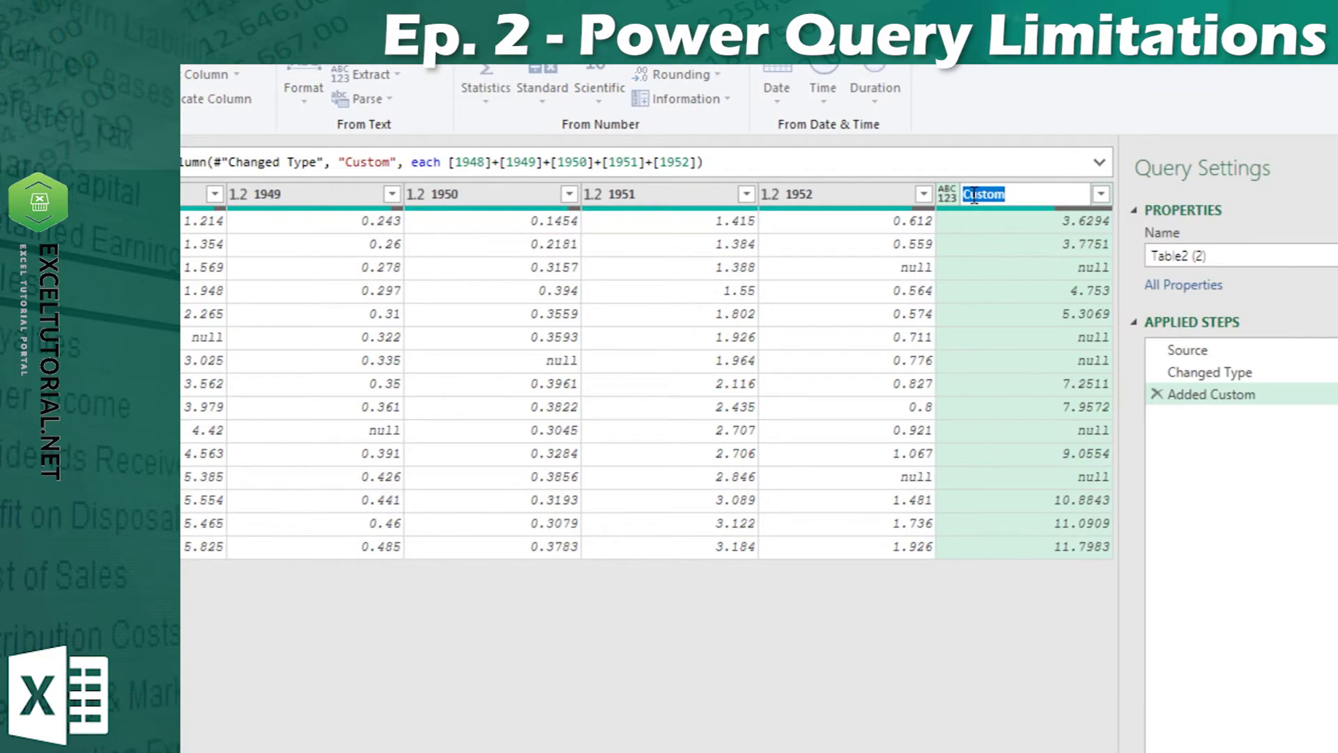
pyautogui.write('Total')
pyautogui.press('Return')
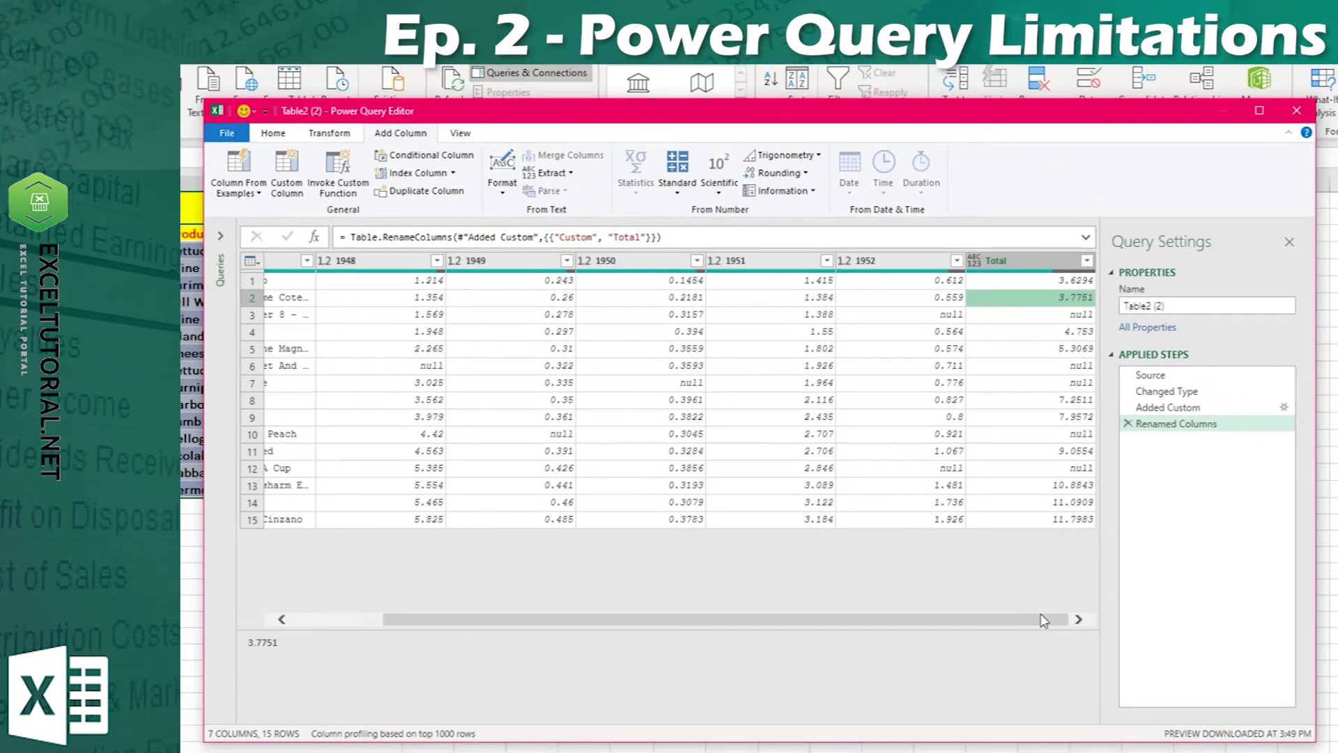
pyautogui.click(1056, 383)
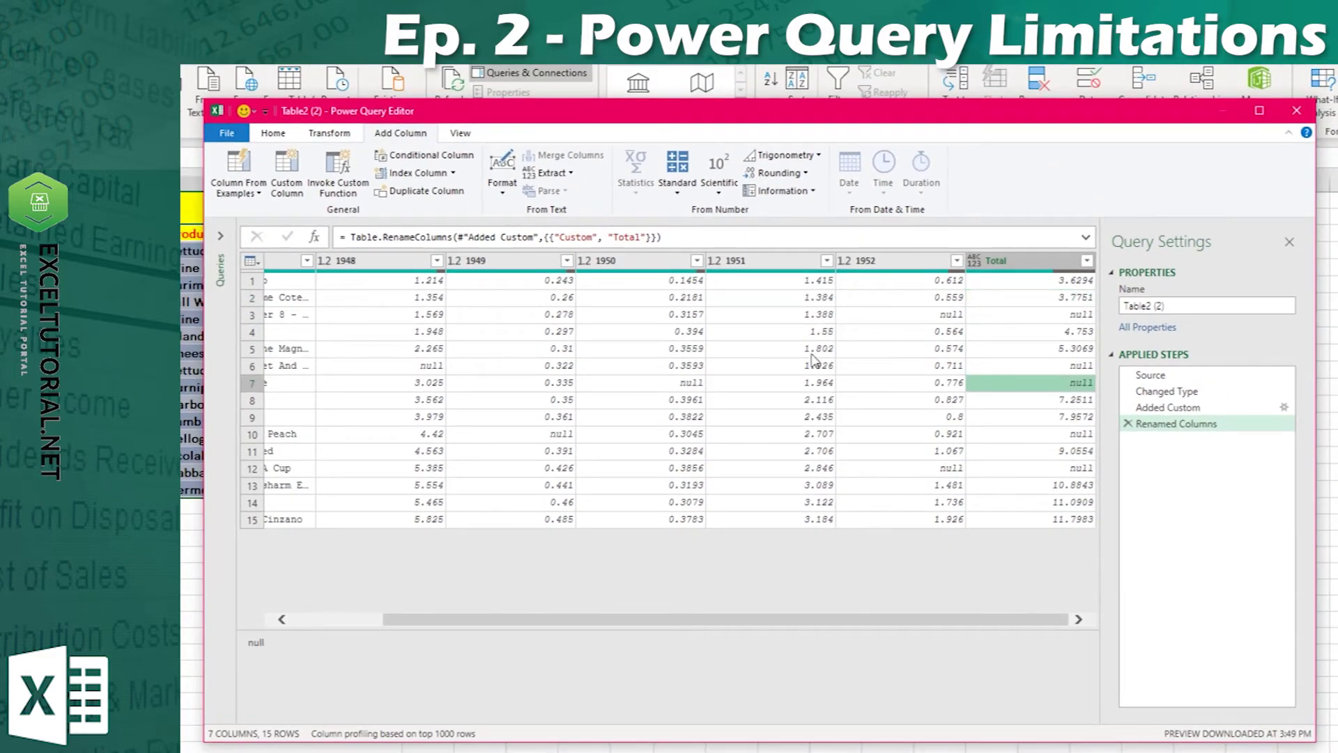
# - Examine the rows with null yearly values against the Total column, and compare them with the source Product Prices table on the worksheet
pyautogui.click(420, 317)
pyautogui.click(556, 319)
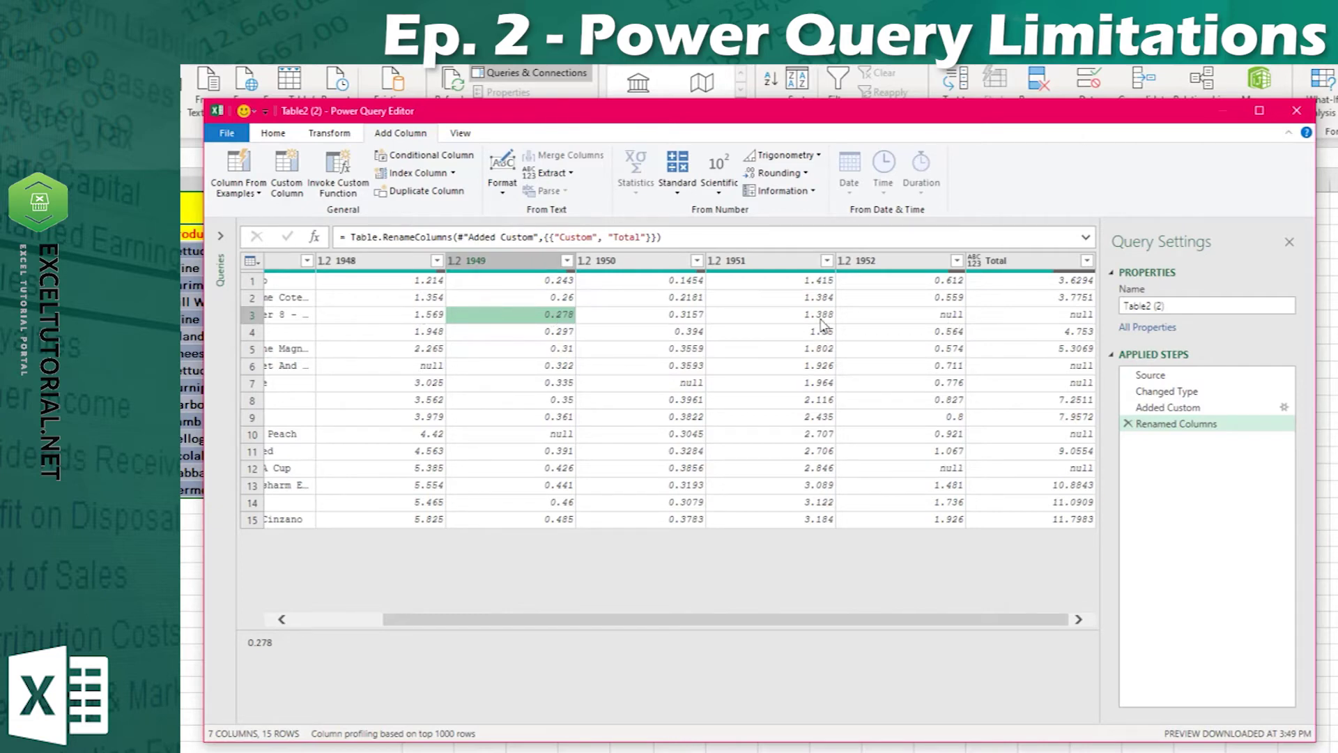
pyautogui.moveTo(437, 618); pyautogui.dragTo(347, 618)
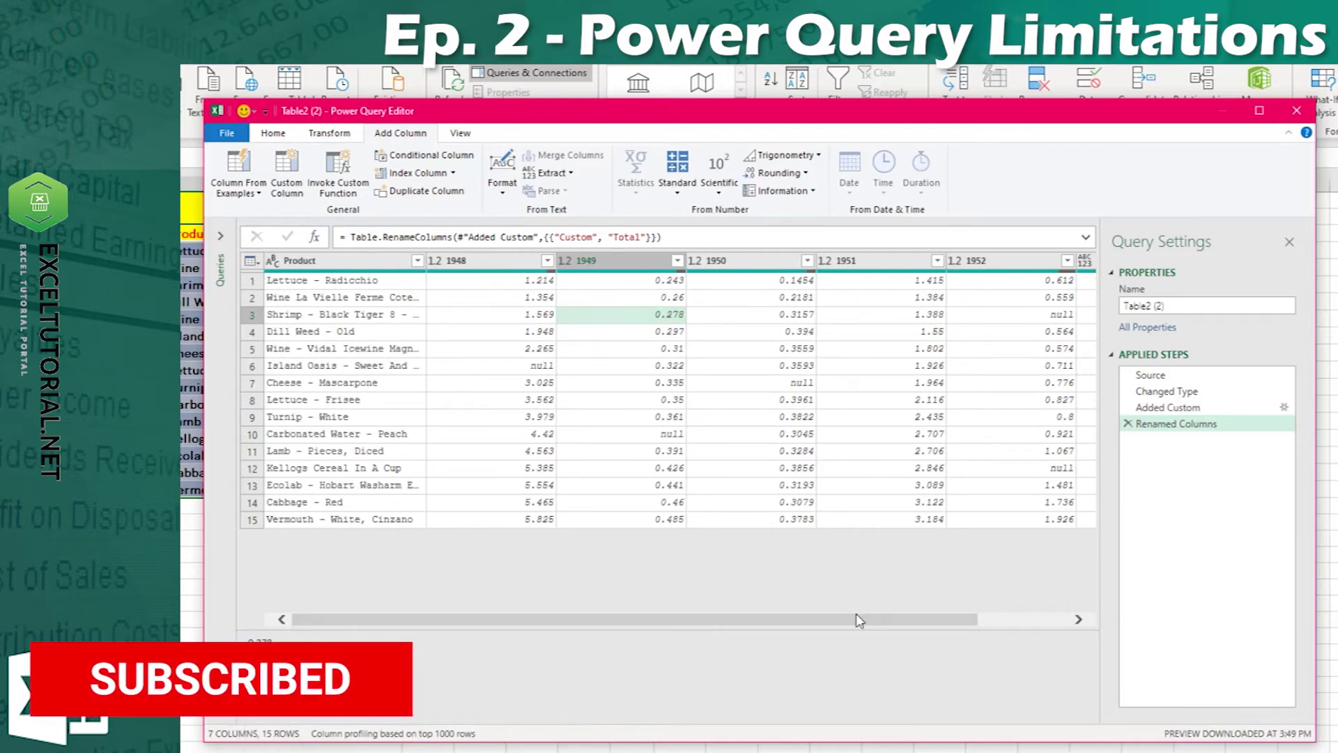
pyautogui.moveTo(857, 619); pyautogui.dragTo(950, 618)
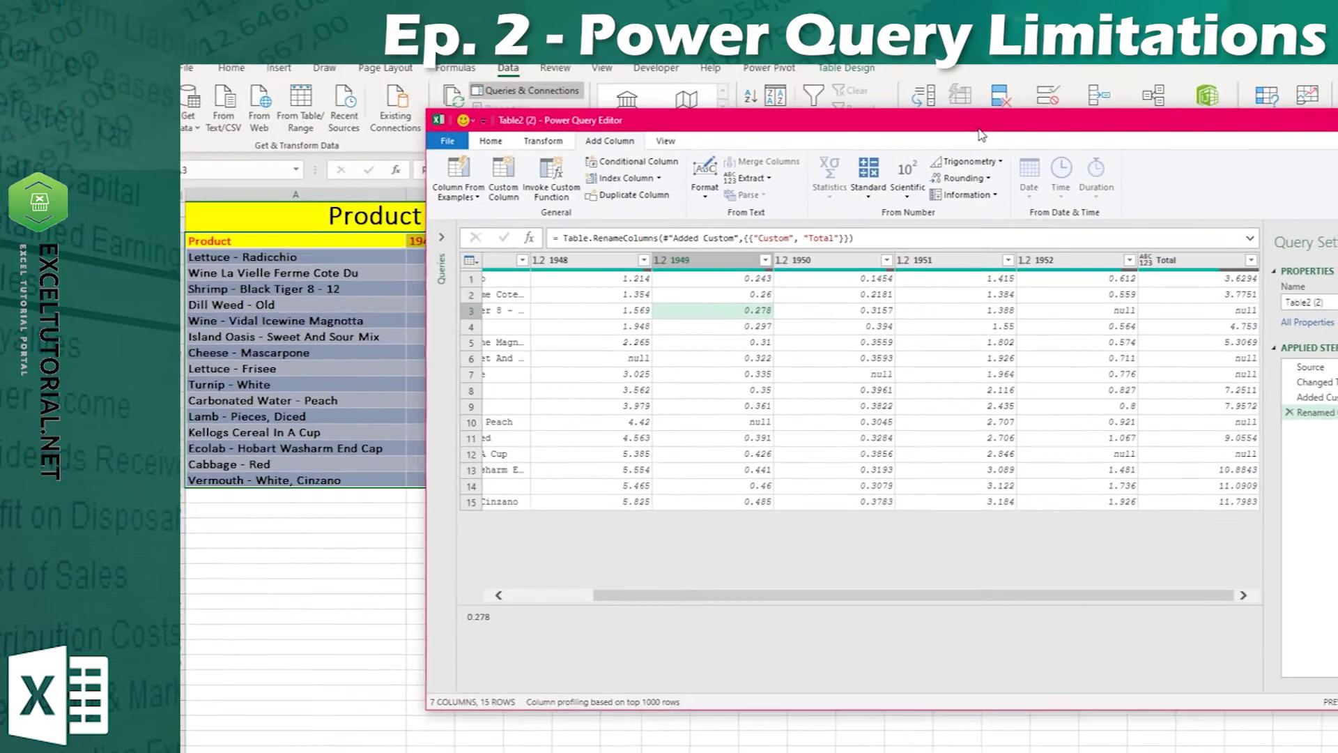
pyautogui.moveTo(978, 130); pyautogui.dragTo(1175, 130)
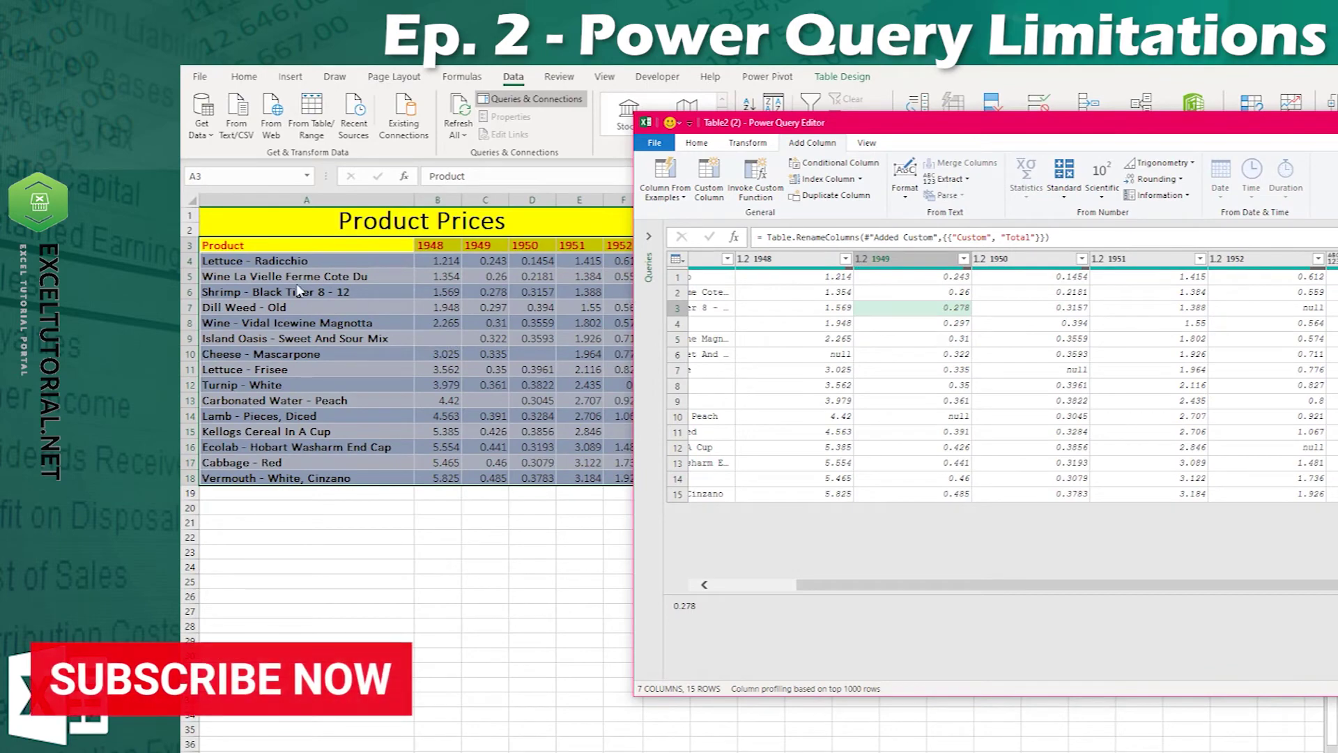
pyautogui.moveTo(1054, 134); pyautogui.dragTo(669, 130)
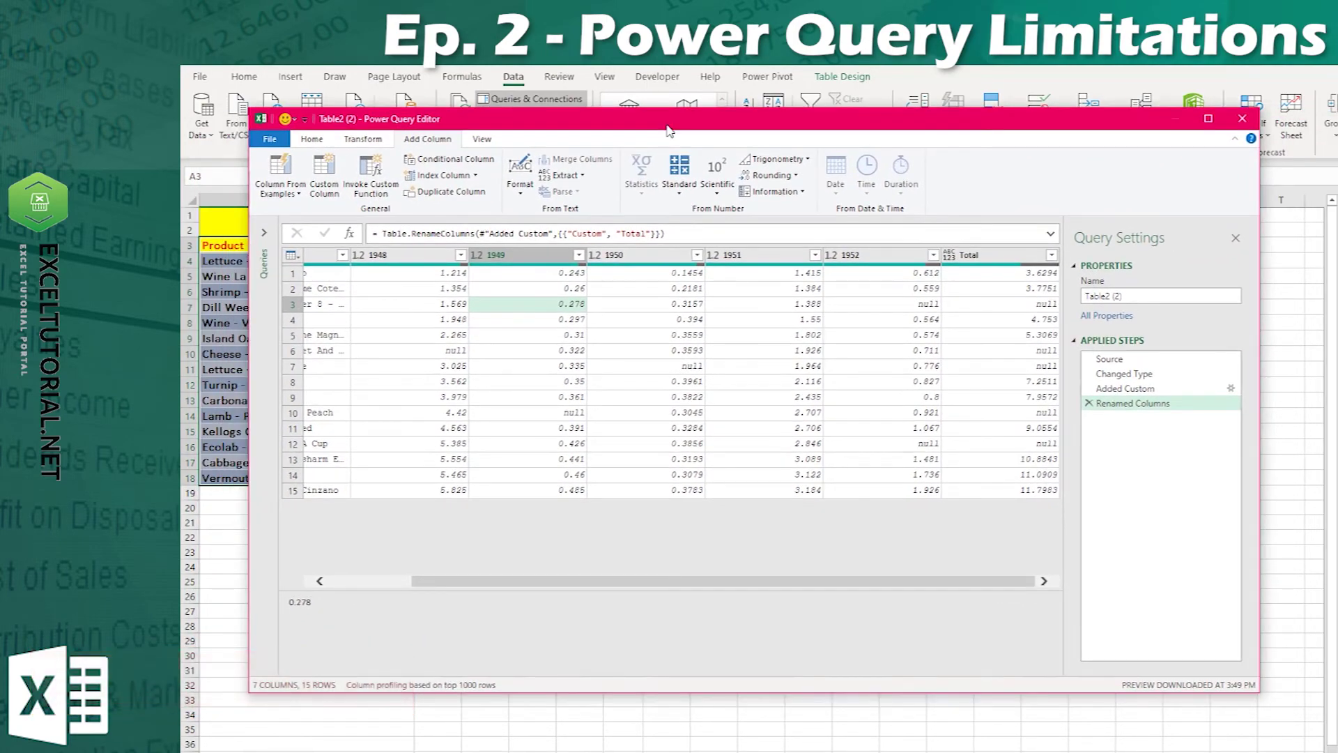
pyautogui.moveTo(456, 581); pyautogui.dragTo(393, 589)
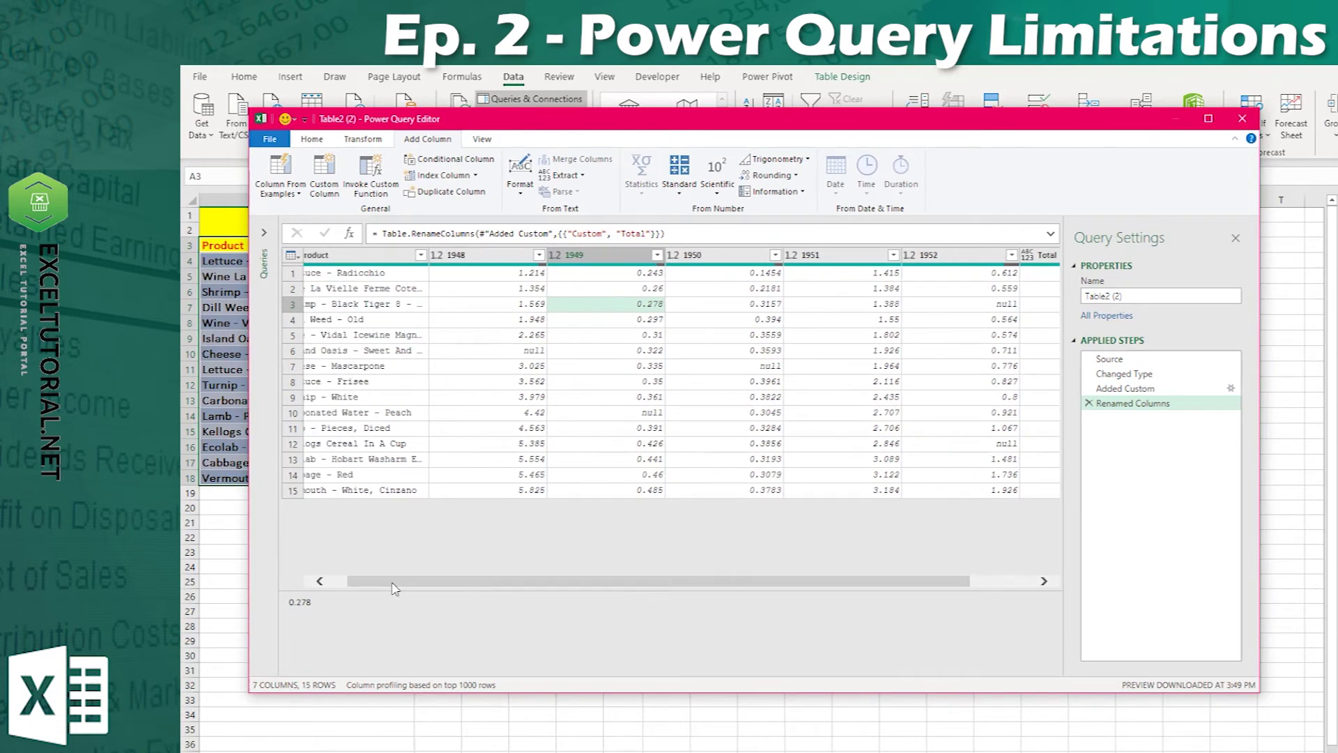
pyautogui.moveTo(414, 591); pyautogui.dragTo(528, 586)
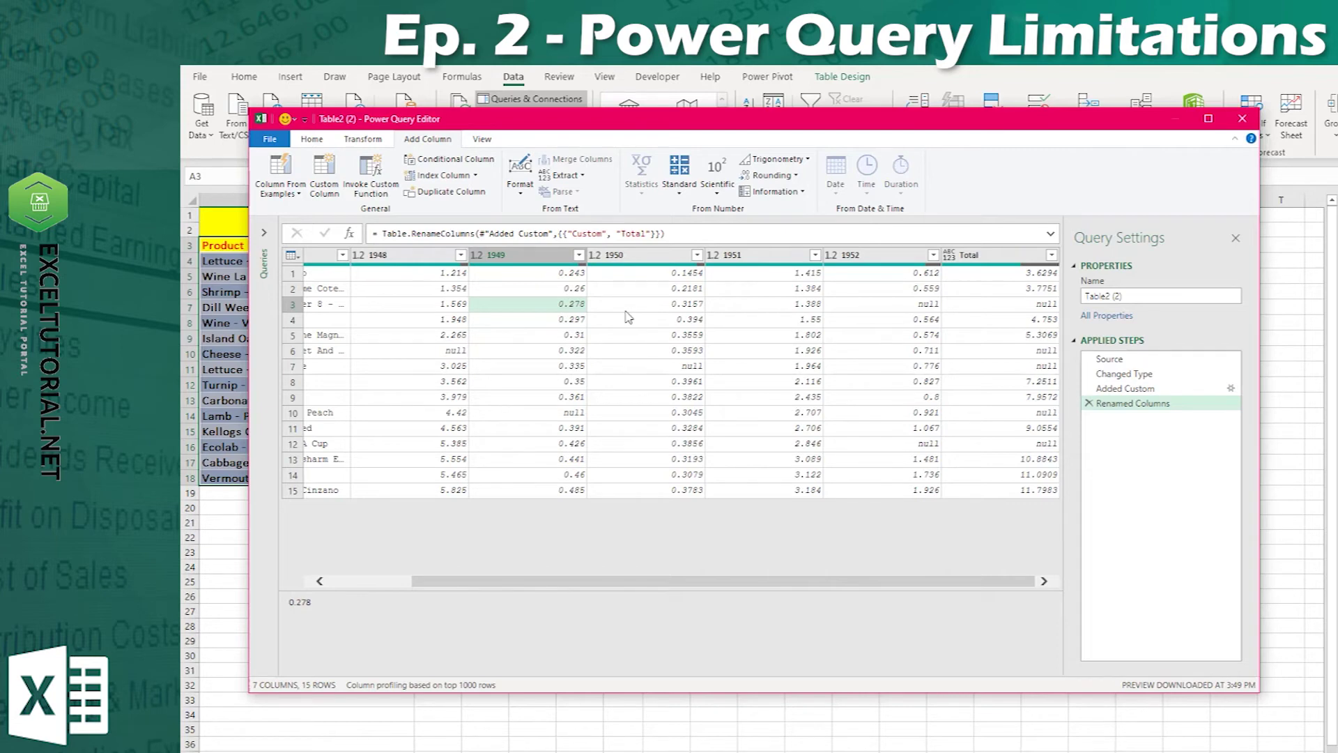
# - Replace null with 0 in the 1948, 1949, 1950, 1951 and 1952 columns
pyautogui.click(384, 257)
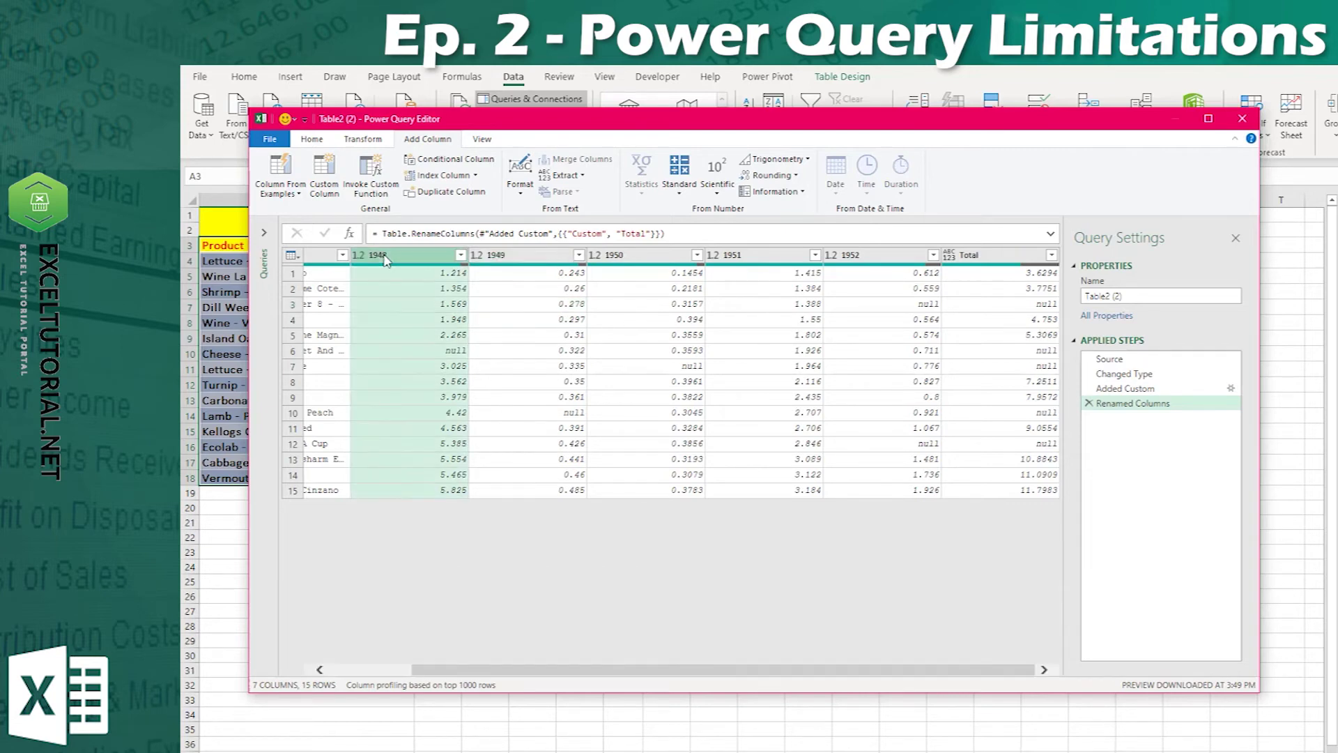
pyautogui.keyDown('ctrl'); pyautogui.click(859, 255); pyautogui.keyUp('ctrl')
pyautogui.keyDown('ctrl'); pyautogui.click(530, 255); pyautogui.keyUp('ctrl')
pyautogui.moveTo(529, 255); pyautogui.dragTo(639, 265)
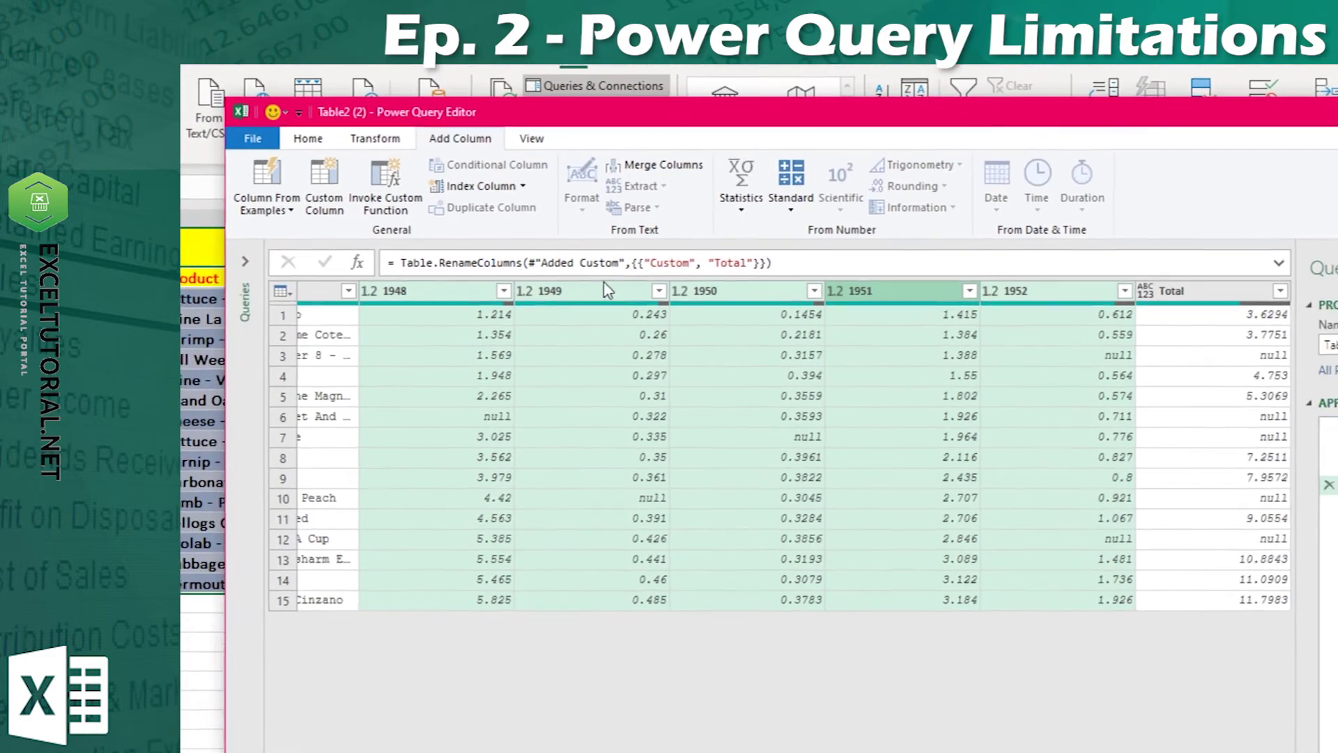
pyautogui.click(304, 150)
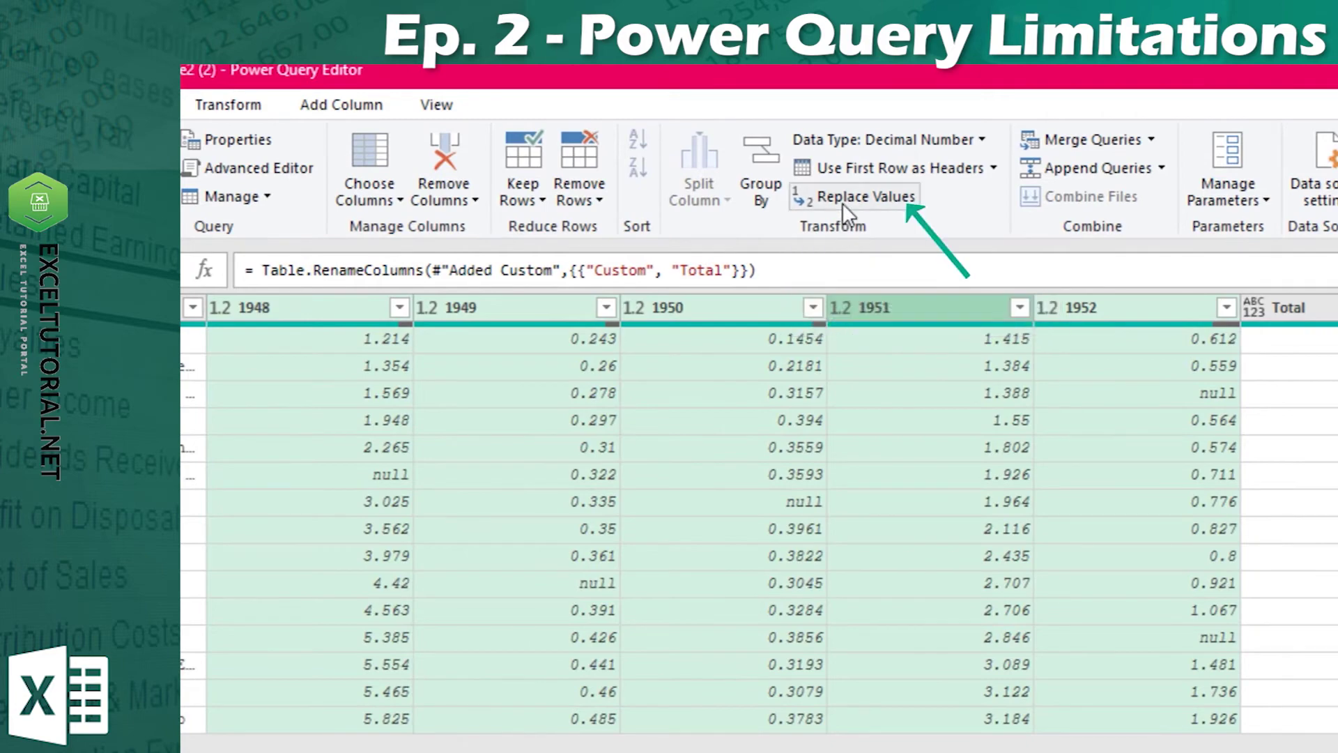
pyautogui.click(844, 201)
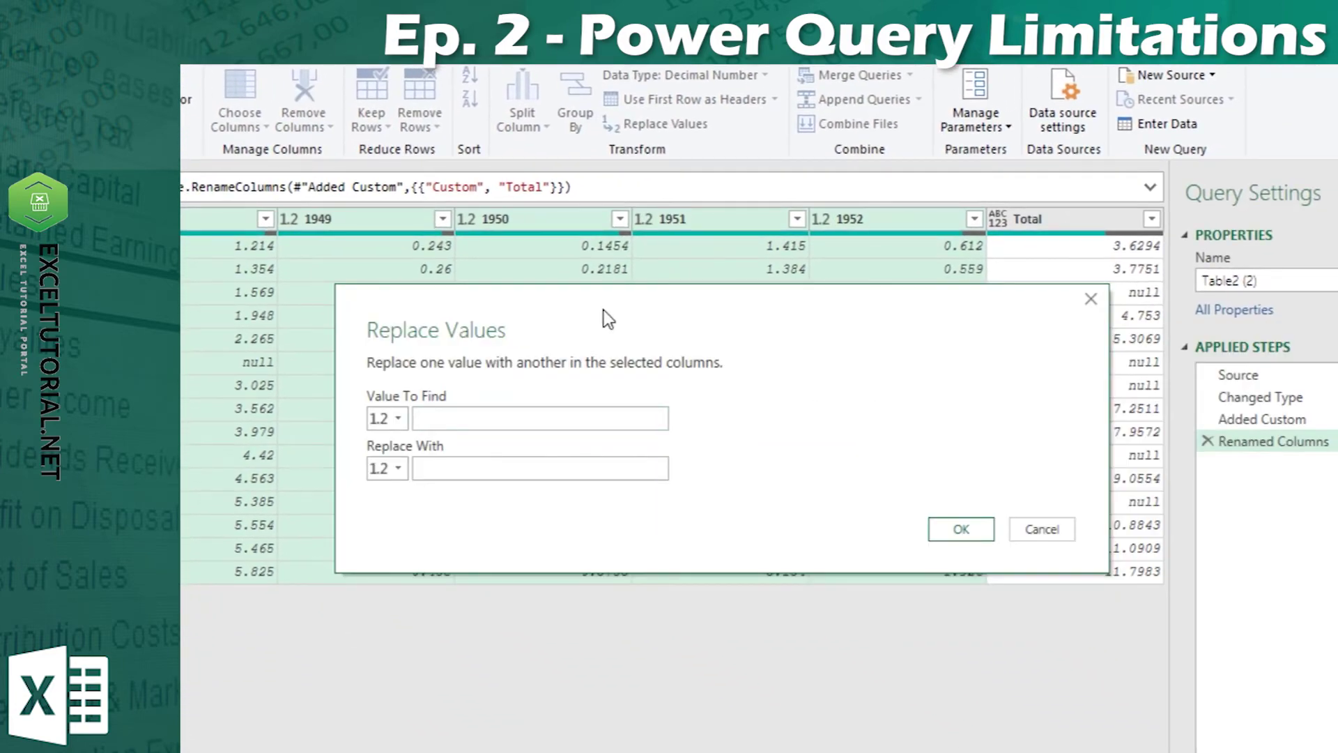
pyautogui.click(478, 422)
pyautogui.write('null')
pyautogui.click(468, 463)
pyautogui.write('0')
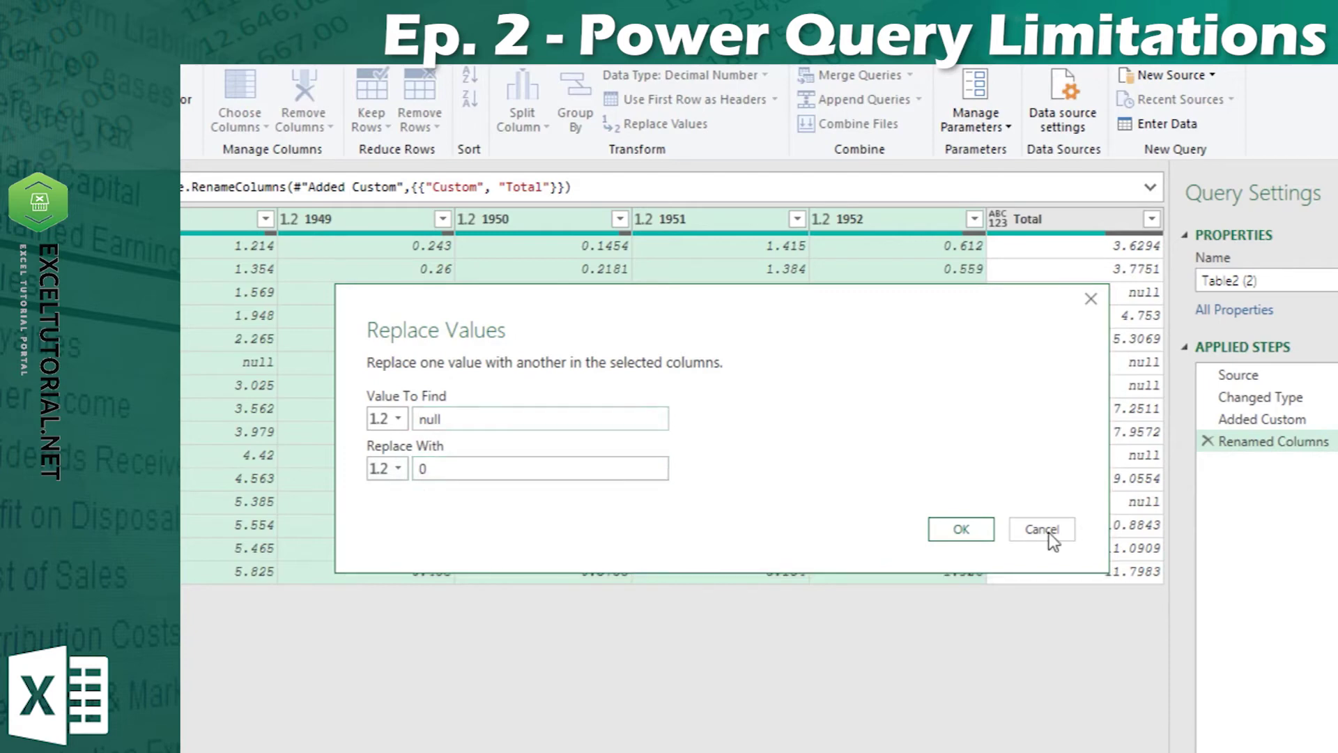
pyautogui.click(960, 529)
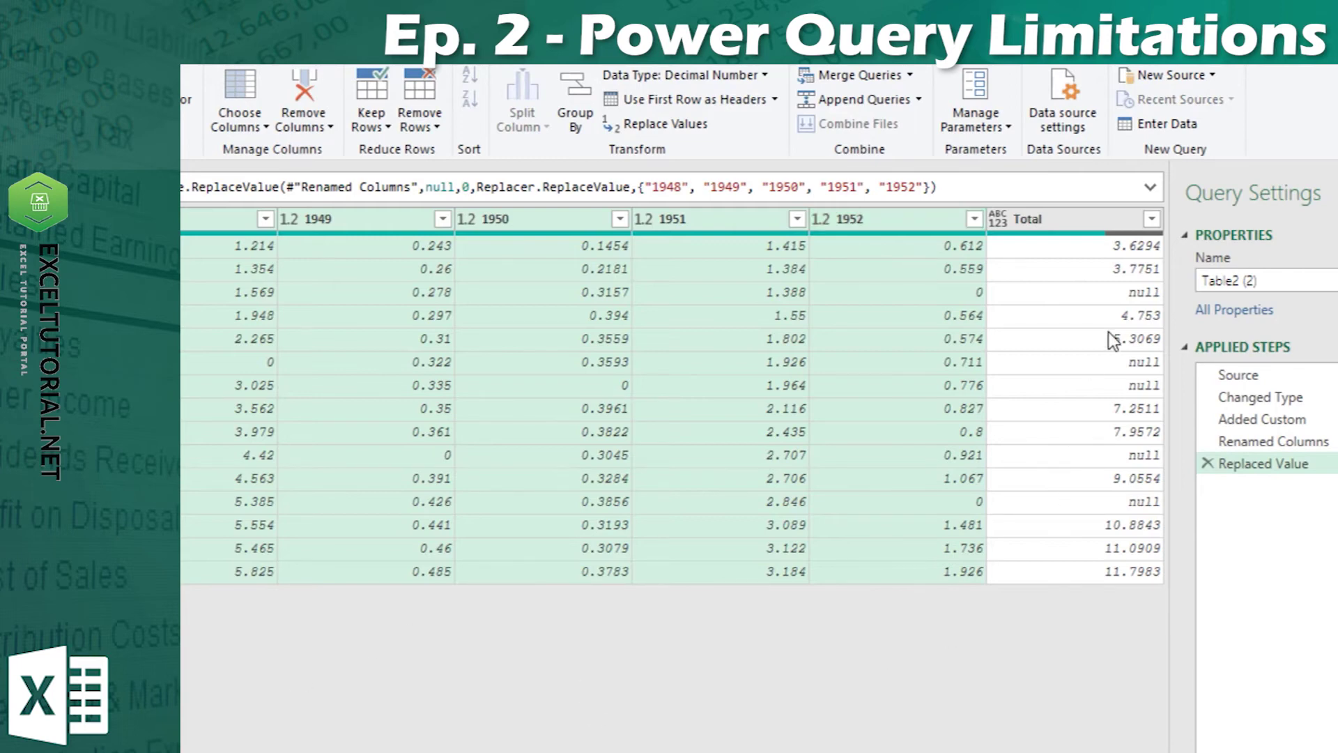
# - Check the null Total values in rows 3 and 6, and move the Replaced Value step ahead of Added Custom in the applied steps
pyautogui.click(1118, 294)
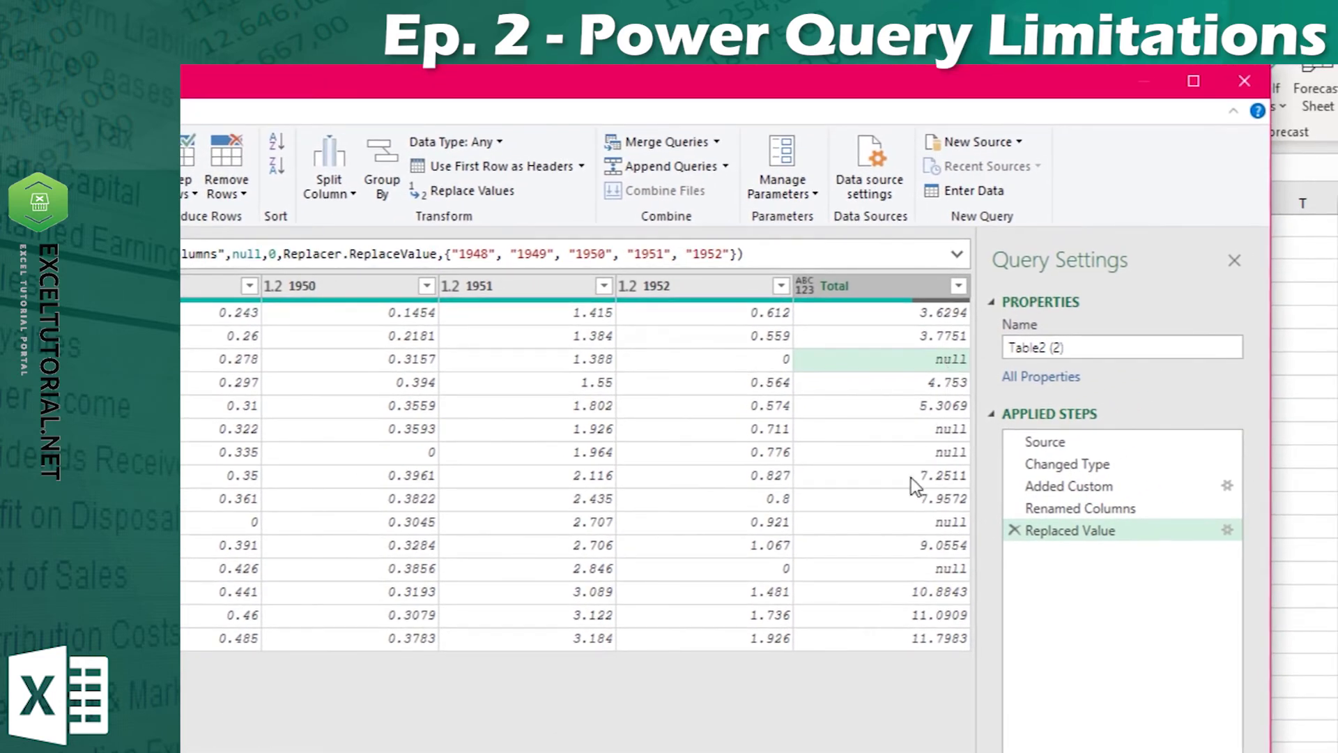
pyautogui.click(934, 429)
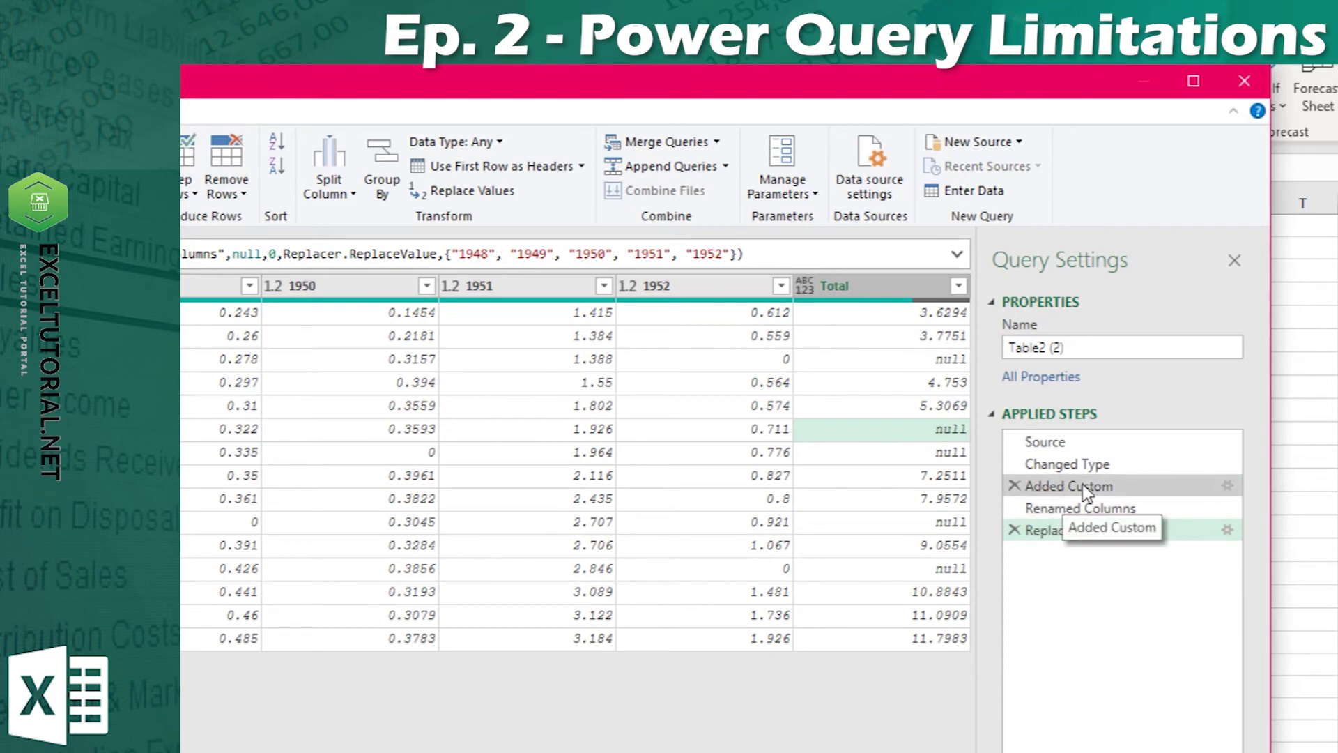
pyautogui.moveTo(1089, 531); pyautogui.dragTo(1092, 485)
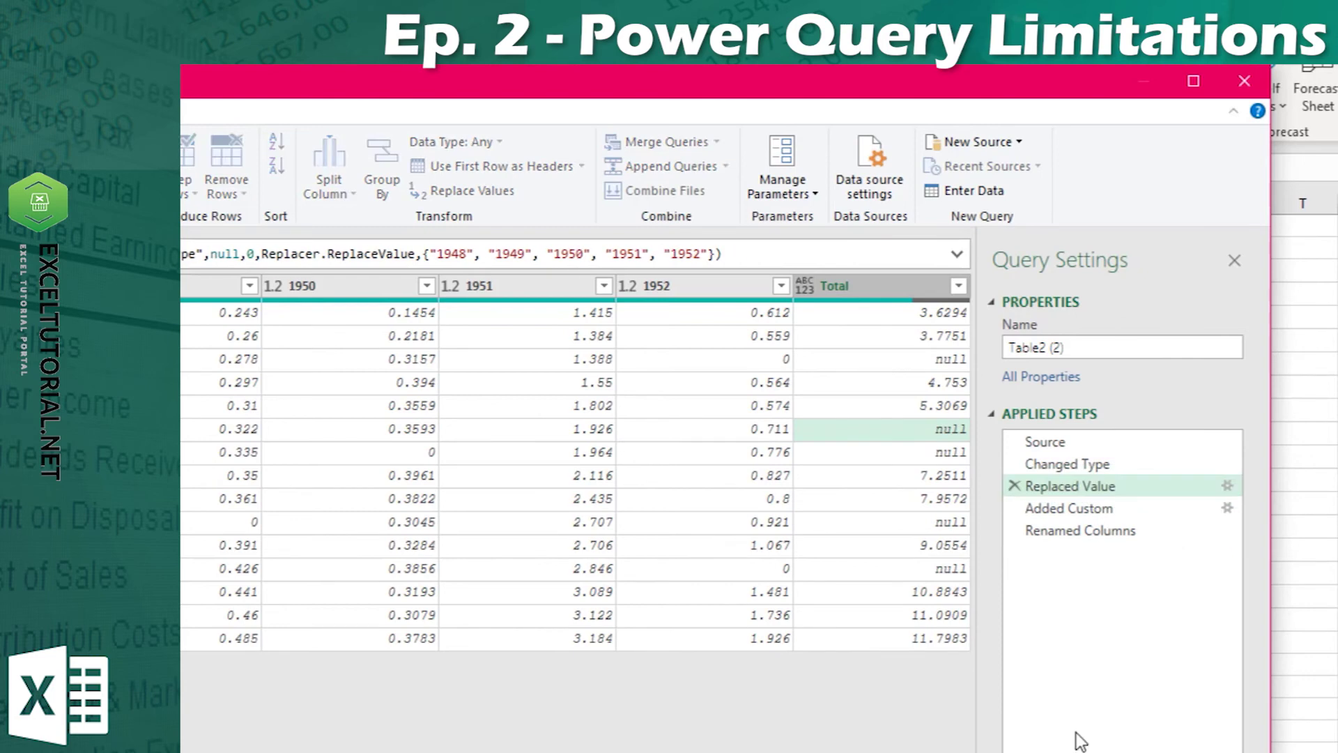